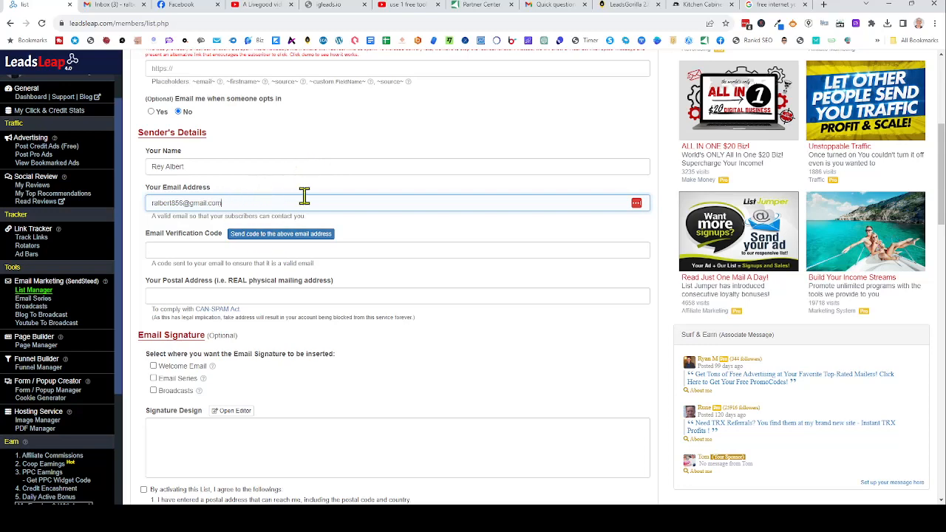
- Send the verification code for the test list's sender email and accept the auto-verified notice
click(273, 242)
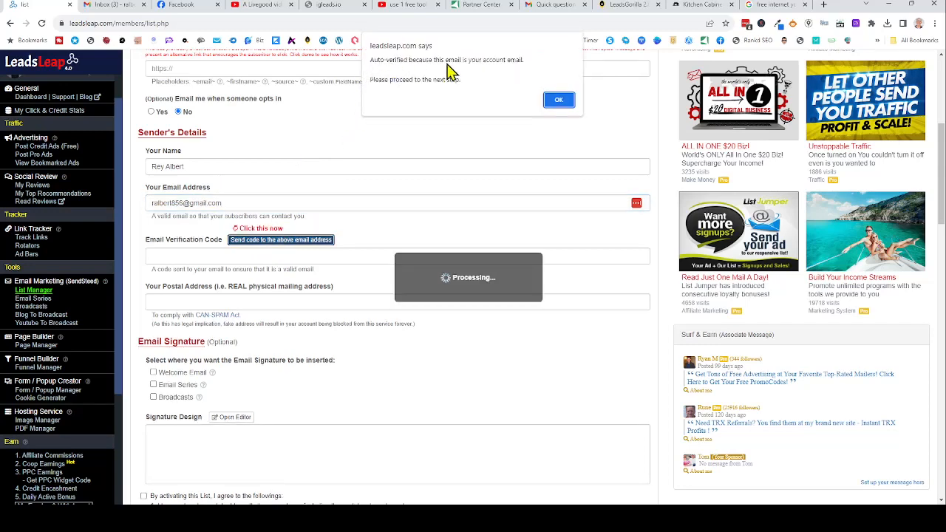
click(559, 100)
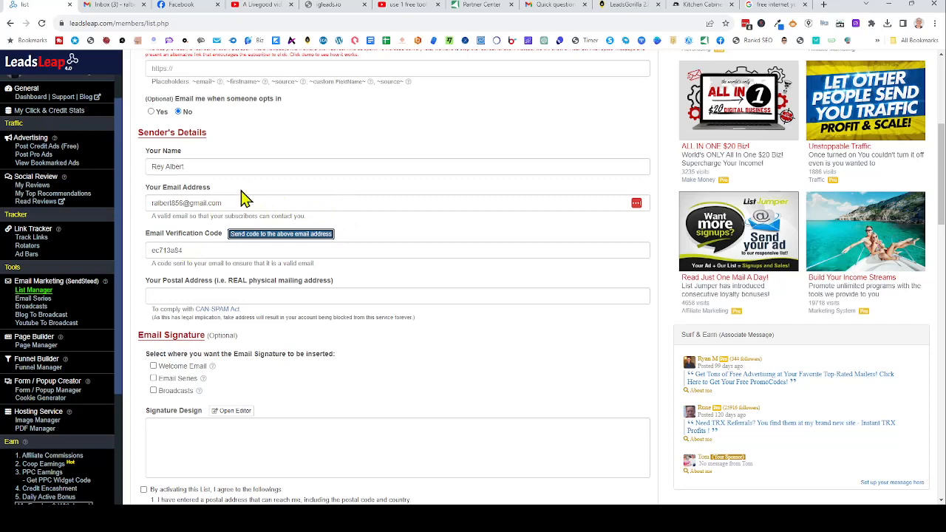
- Enter the sender's postal mailing address for the list
scroll(323, 200, down, 2)
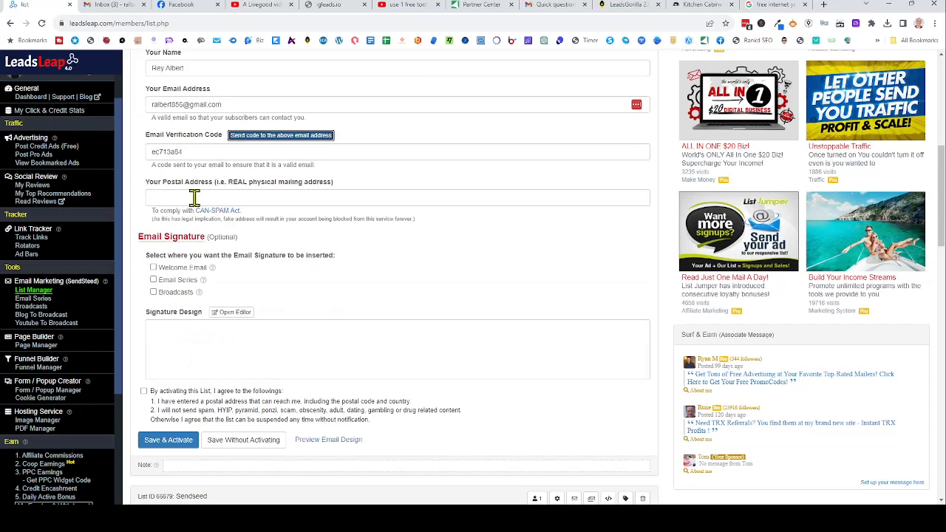
click(194, 197)
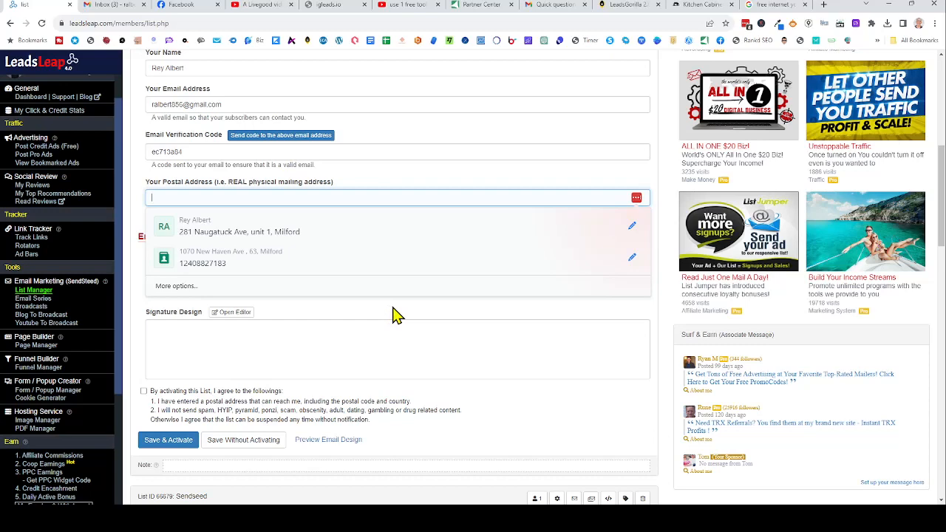
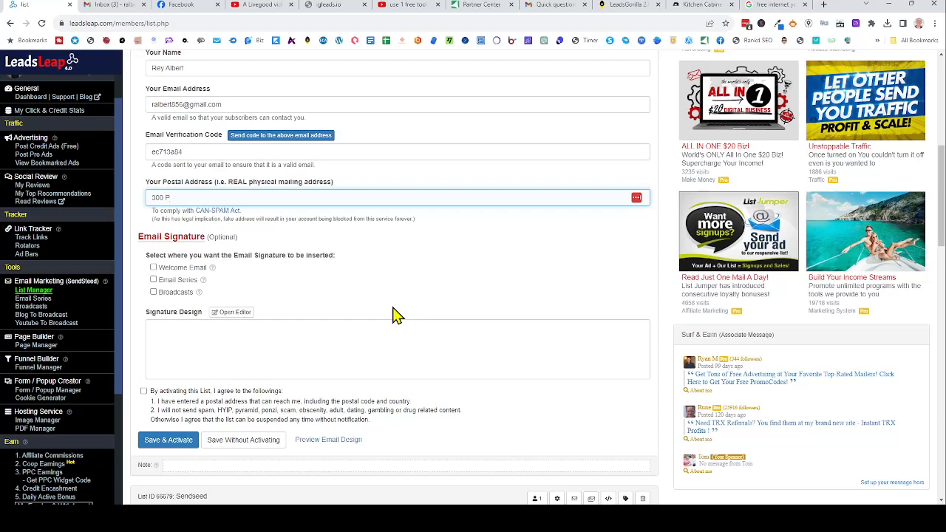
- Include the signature in Welcome Email, Email Series and Broadcasts
scroll(301, 201, down, 2)
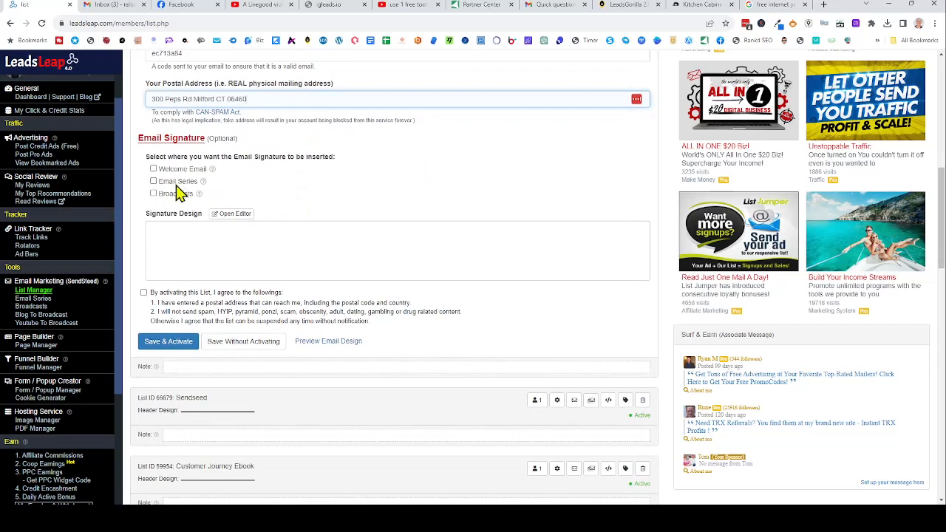
click(154, 169)
click(154, 182)
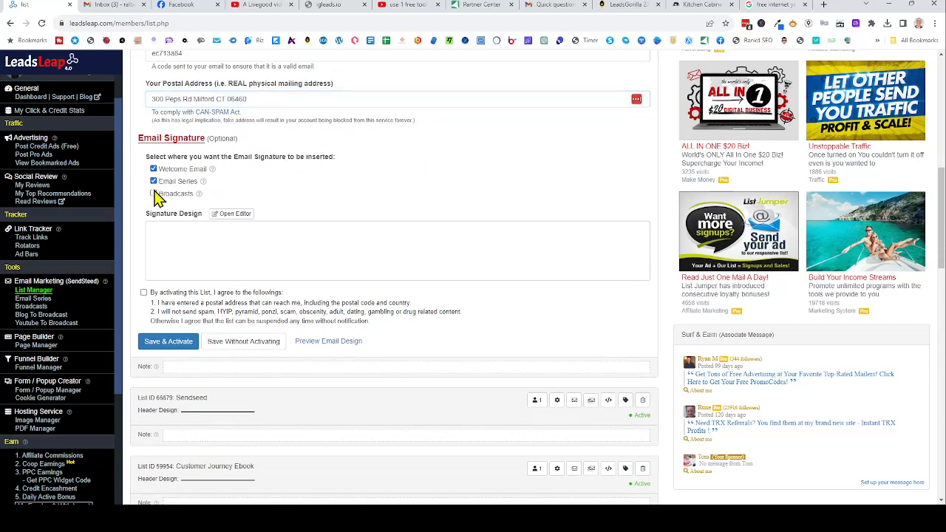
click(153, 195)
scroll(286, 209, down, 2)
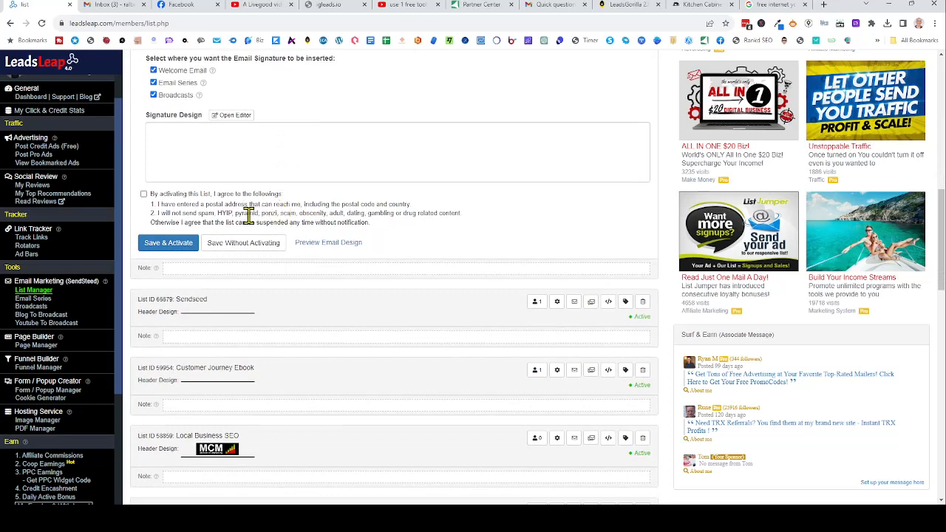
- Write a short thank-you signature in the Signature Editor and update it
click(231, 116)
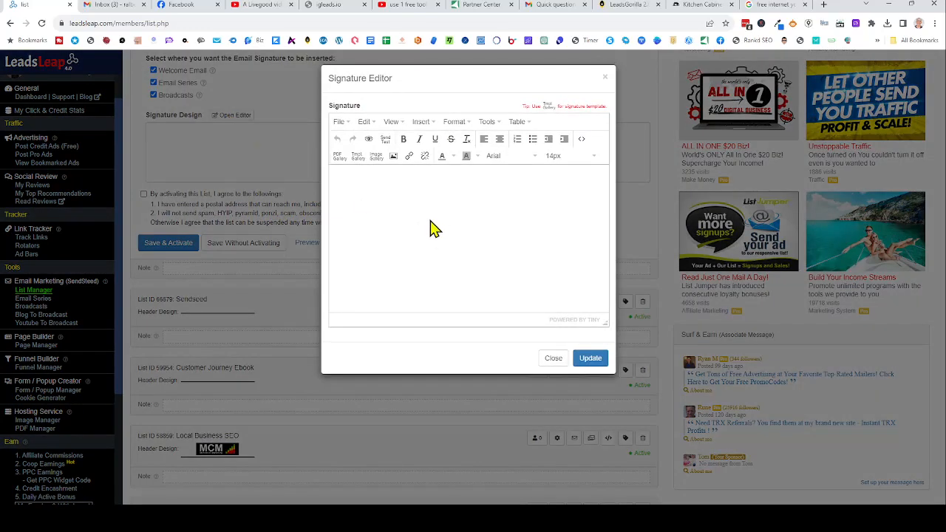
click(450, 176)
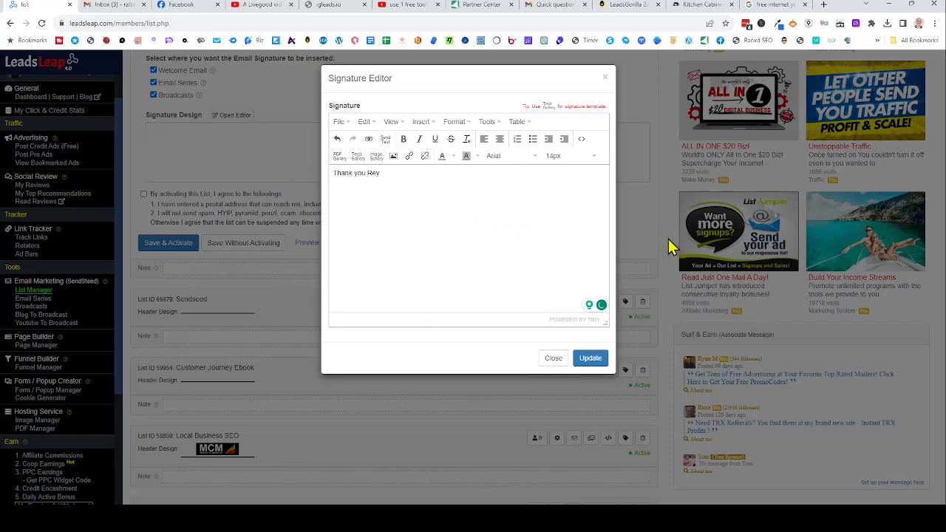
click(590, 358)
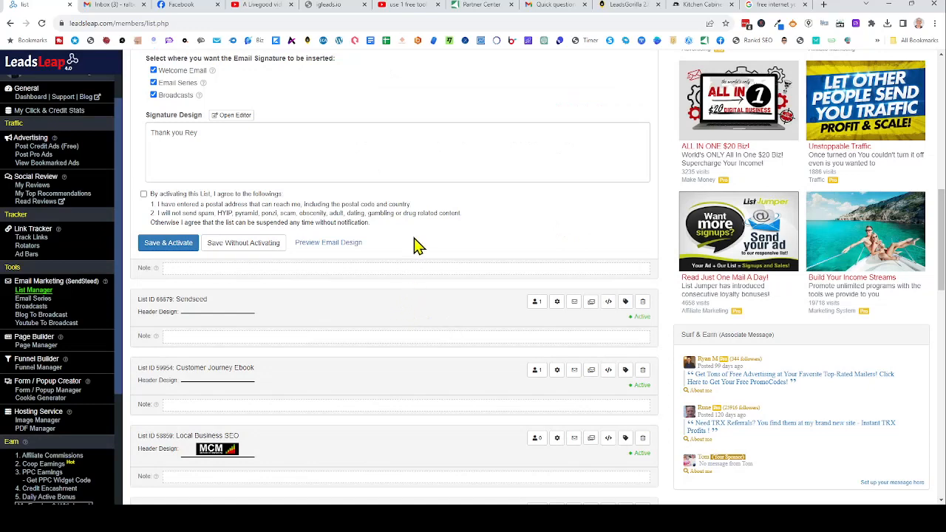
scroll(414, 246, up, 1)
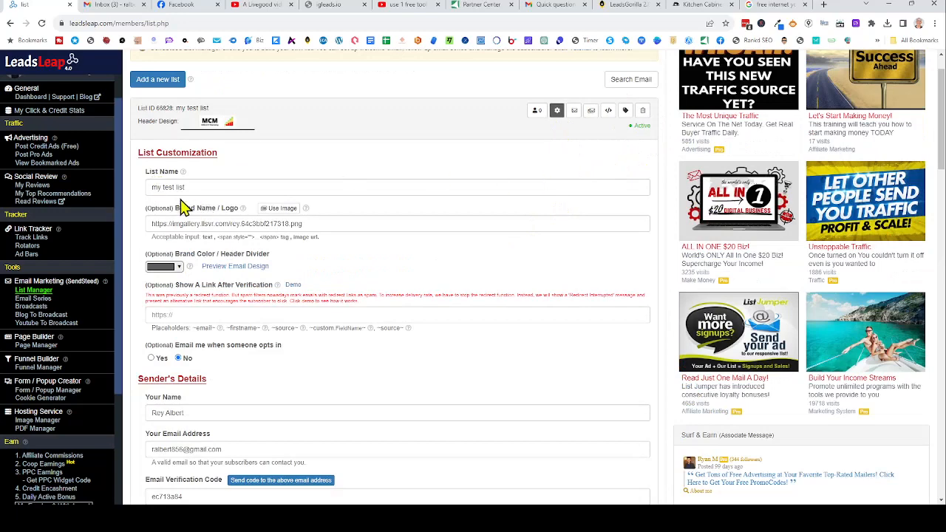
scroll(240, 207, up, 1)
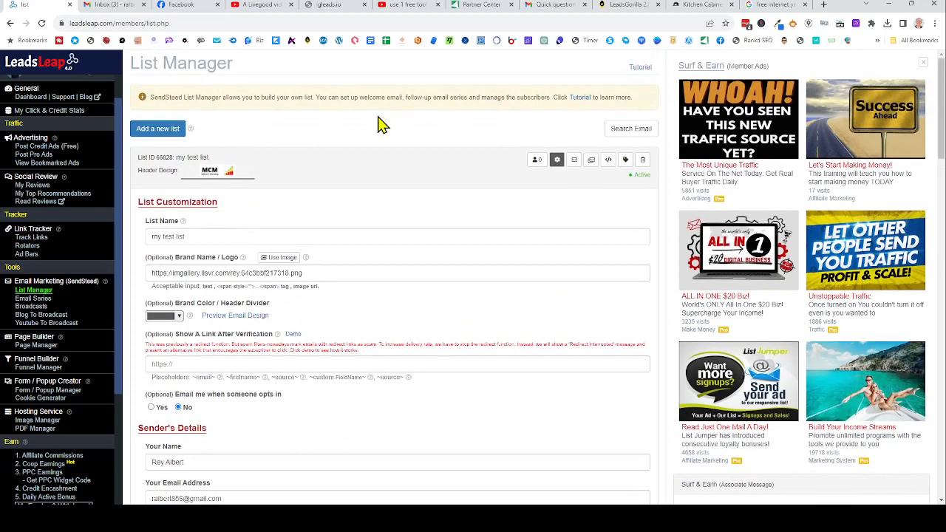
scroll(26, 214, down, 1)
scroll(26, 214, down, 2)
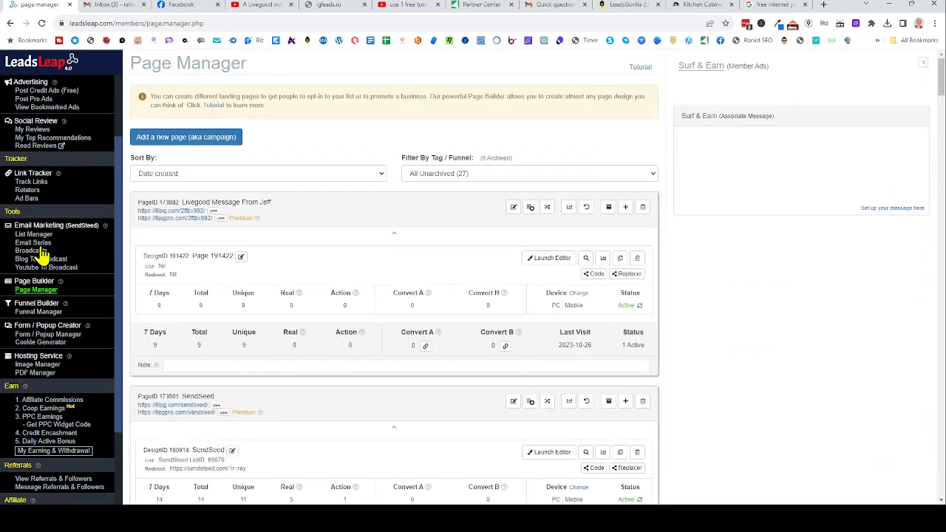
- Add a new page named 'test funnel optin' and begin adding its design
click(199, 140)
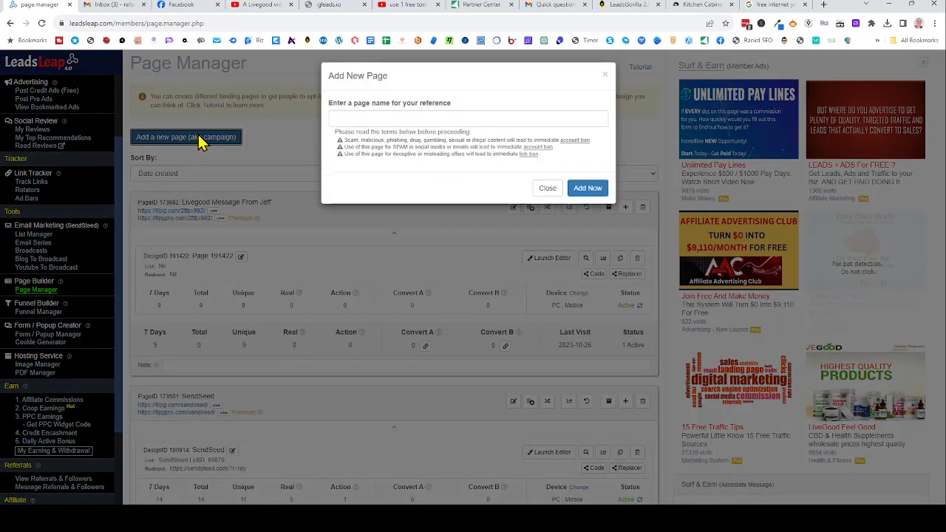
click(378, 120)
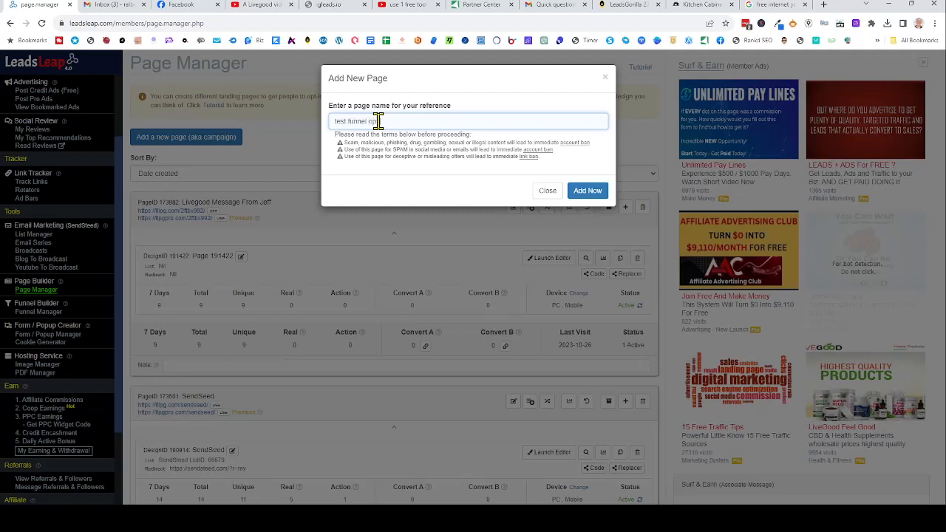
click(584, 194)
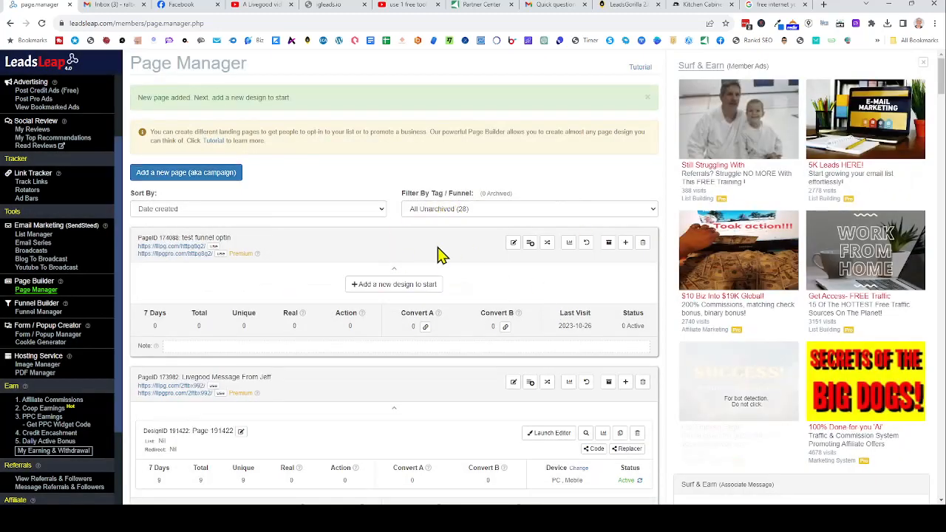
click(401, 289)
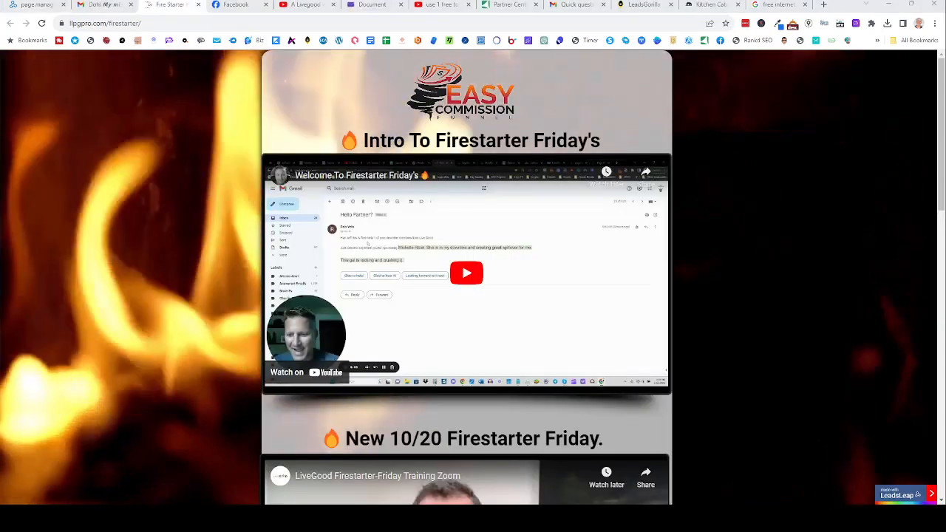
- Copy the Firestarter page's share code into the 'Import Using A Share Code' field
scroll(776, 314, down, 2)
scroll(776, 320, down, 1)
scroll(774, 317, up, 3)
scroll(773, 317, down, 6)
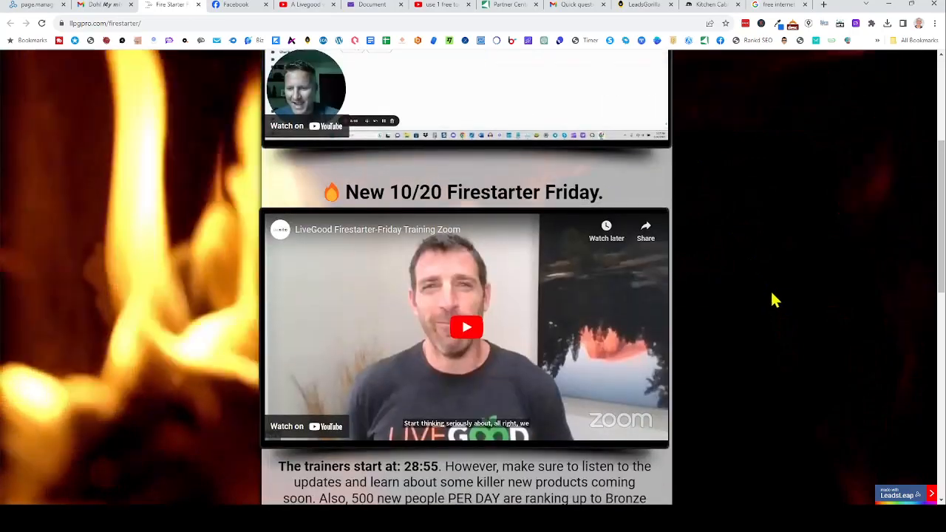
scroll(775, 304, down, 5)
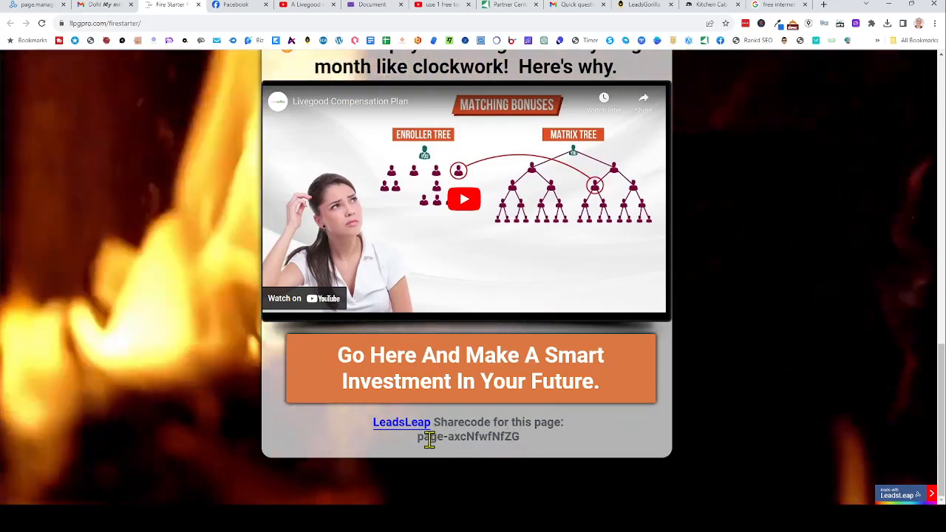
drag(416, 439, 540, 444)
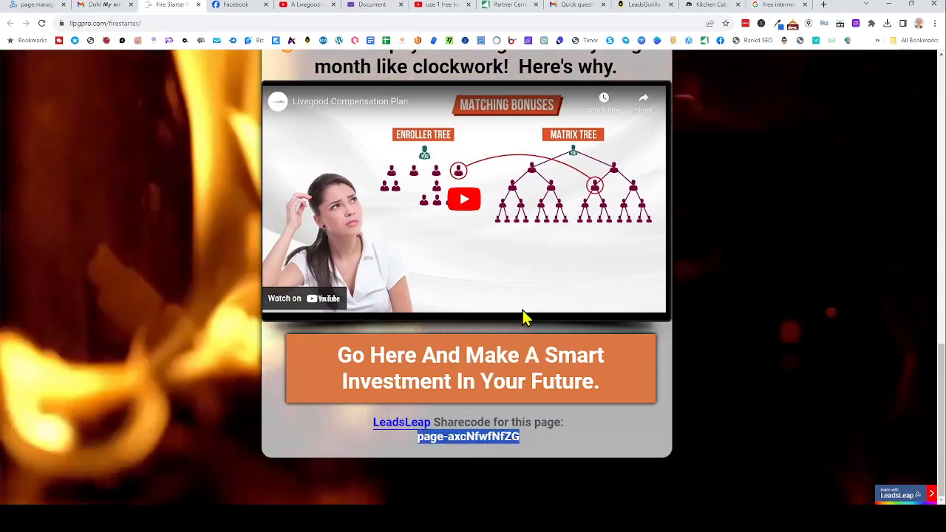
click(46, 10)
click(522, 133)
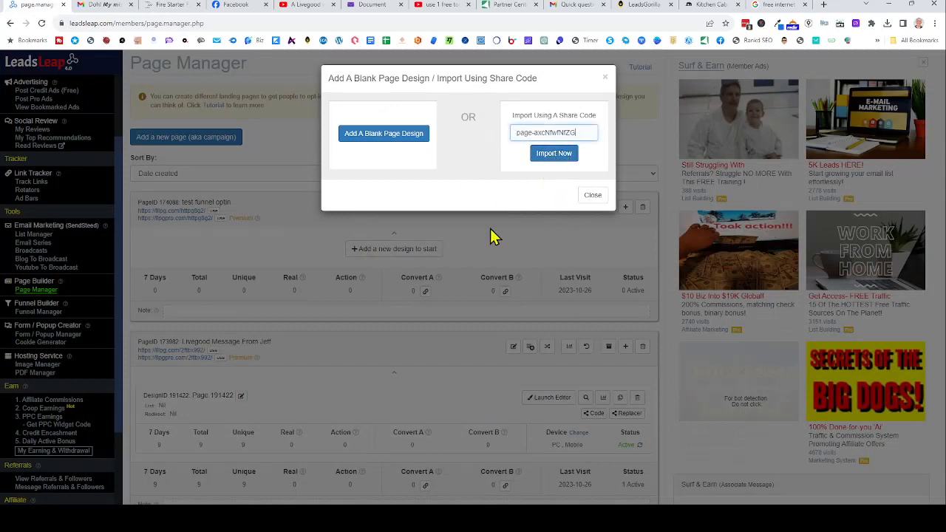
- Clear the share code, add a blank page design, and launch it in the editor
key(BackSpace)
key(BackSpace)
key(BackSpace)
key(BackSpace)
click(378, 136)
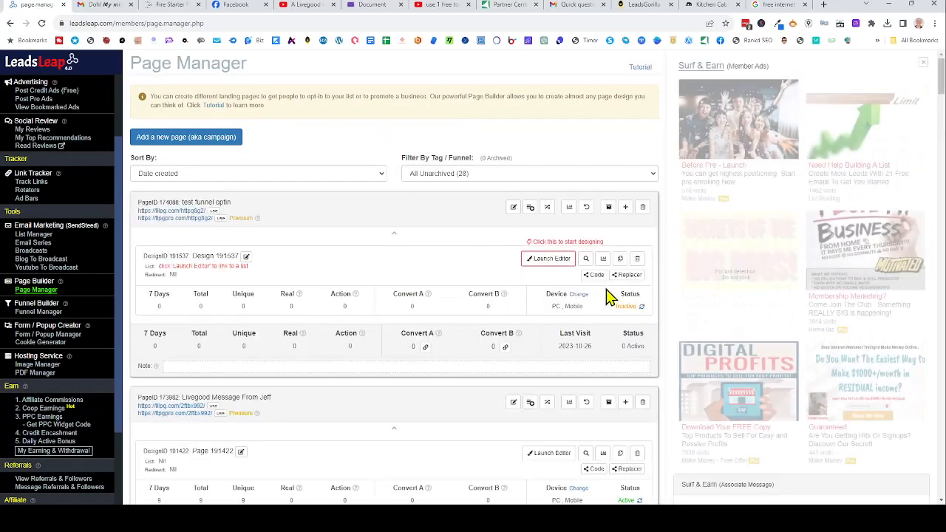
click(552, 260)
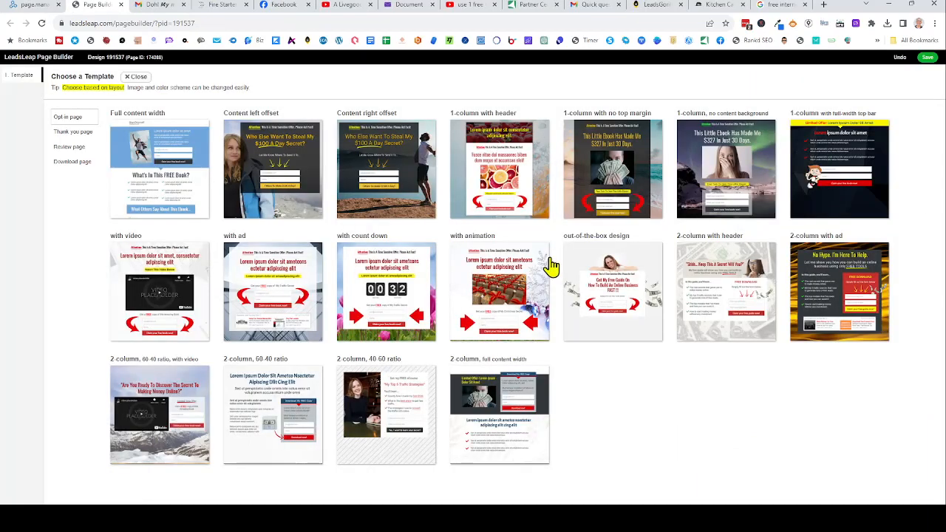
- Apply the Content right offset template and show the list-manager options
click(390, 158)
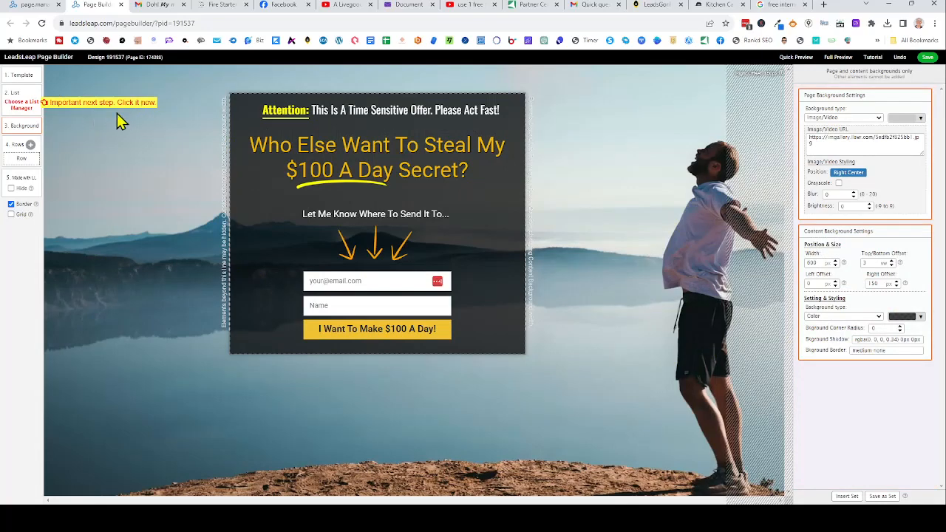
click(23, 113)
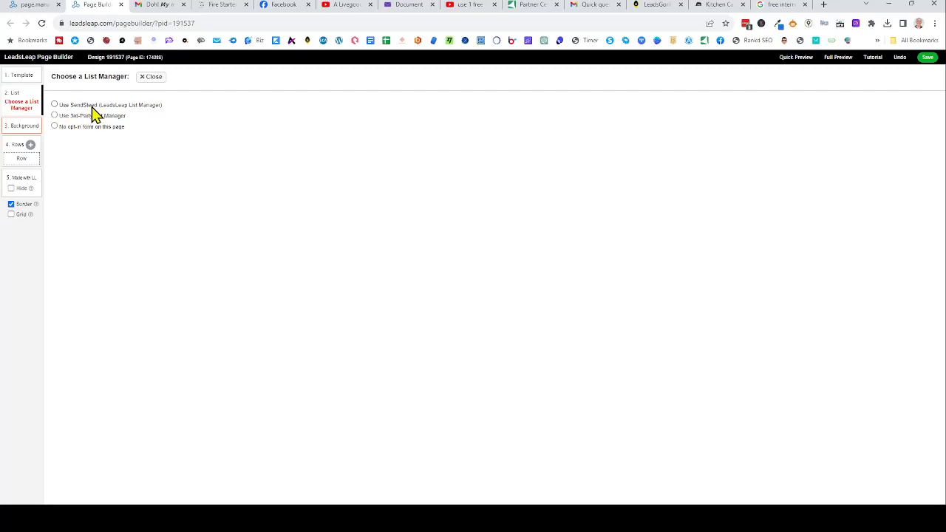
- Link the opt-in form to the SendSteed list 'my test list' and save the design
click(54, 105)
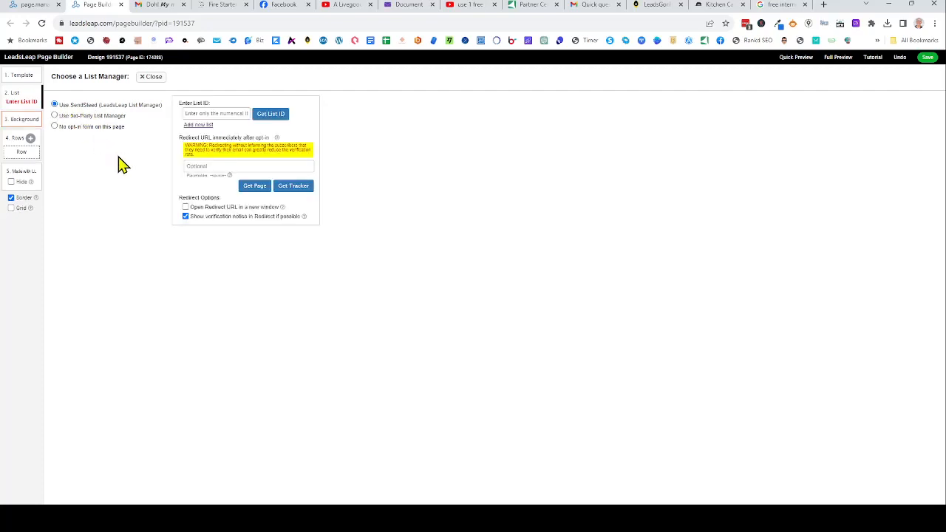
click(273, 119)
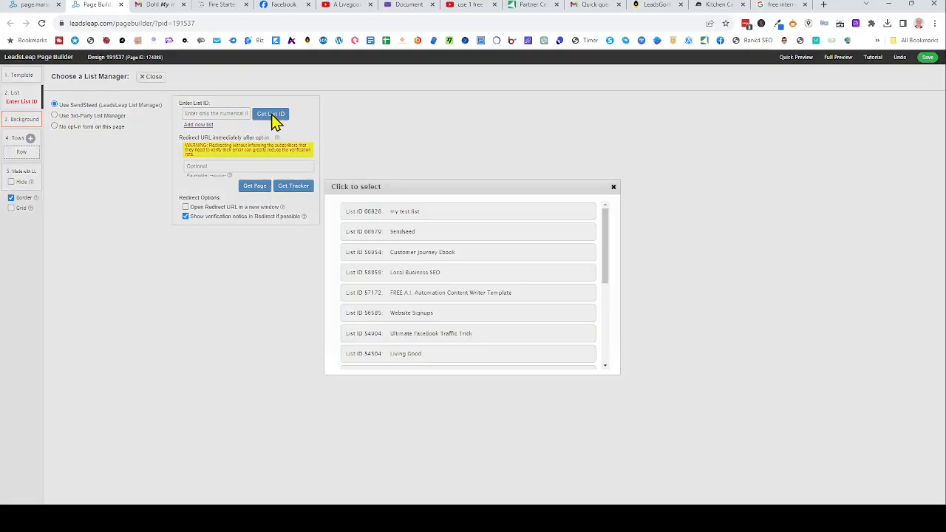
click(399, 217)
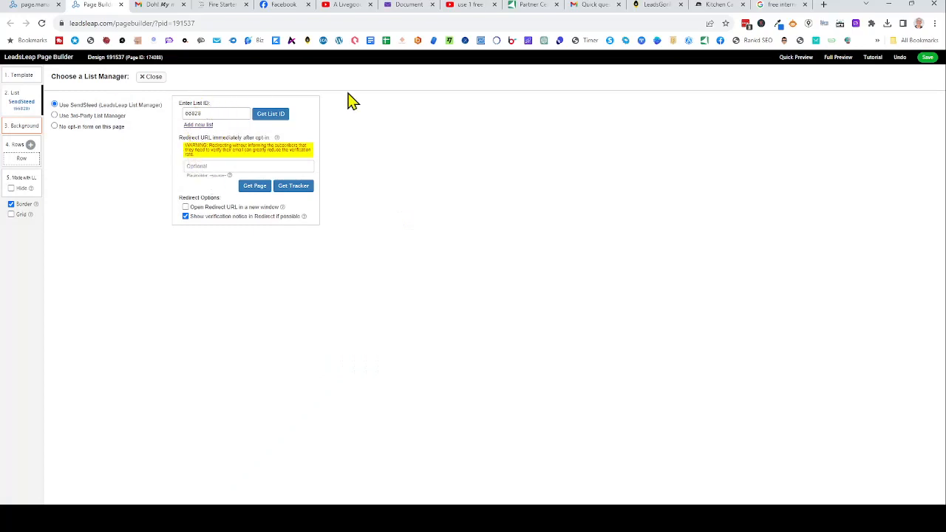
click(925, 59)
click(560, 81)
click(152, 78)
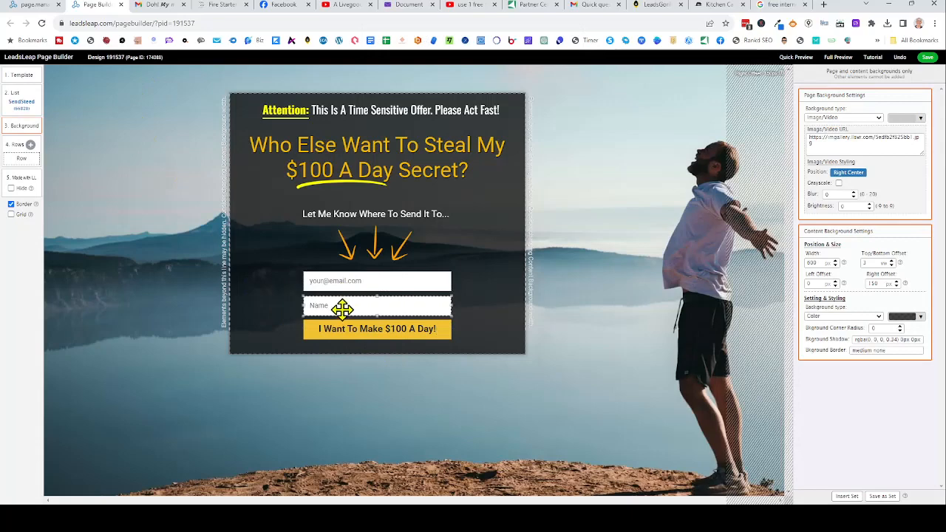
mouse_move(340, 309)
mouse_down()
mouse_move(343, 252)
mouse_move(353, 303)
mouse_up()
drag(379, 252, 366, 273)
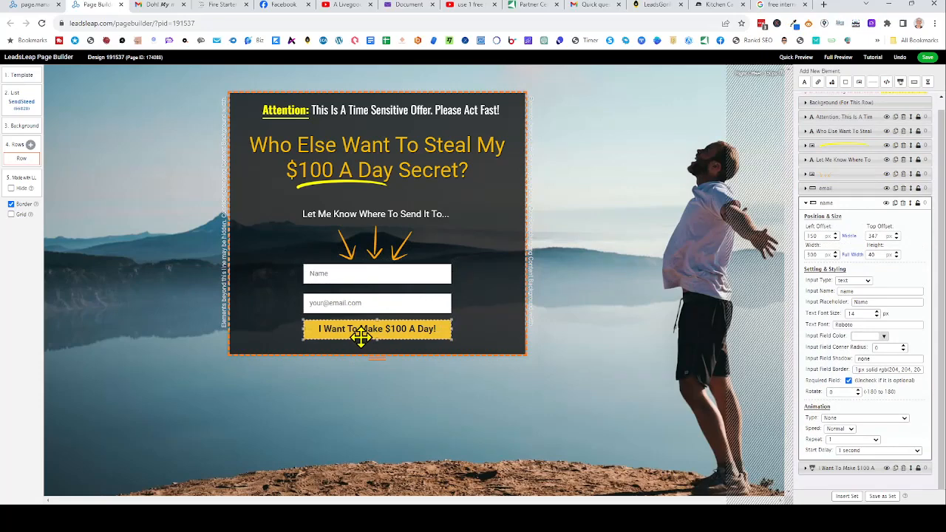
click(22, 109)
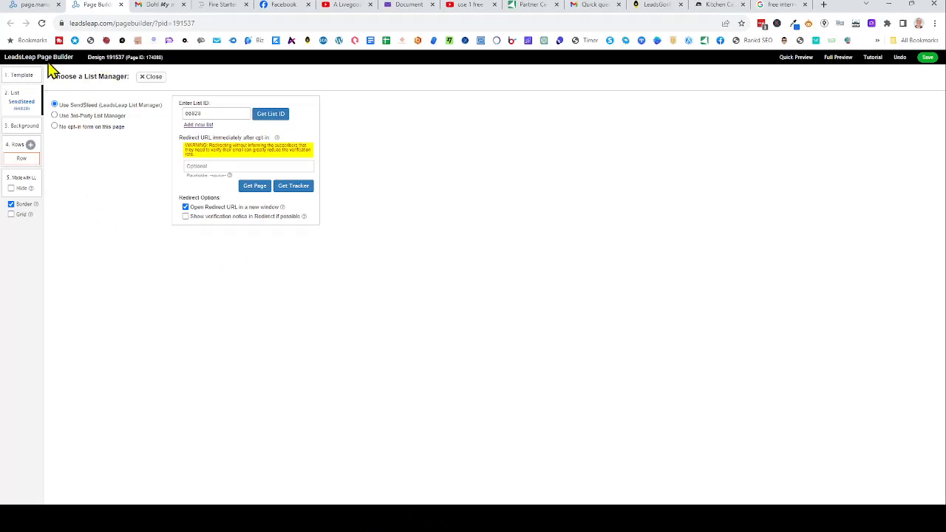
click(153, 79)
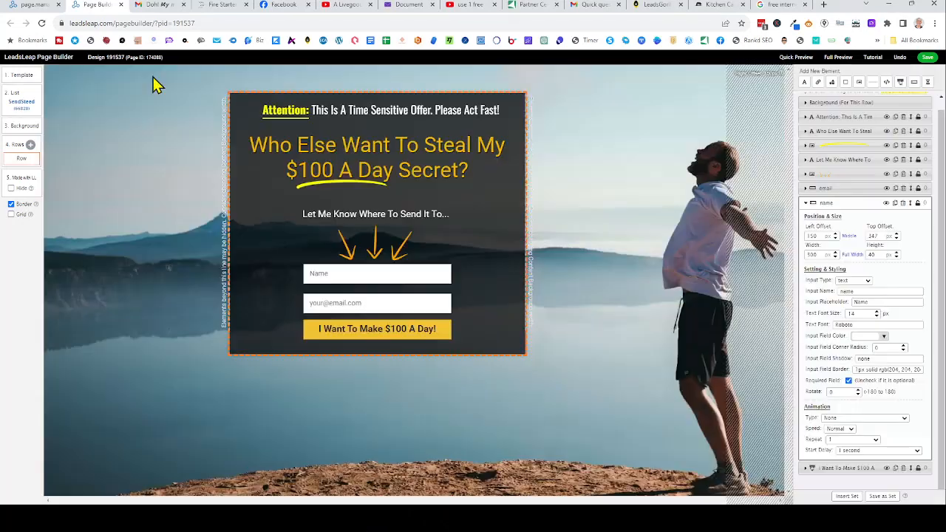
- Remove the current background image URL and try colours, settling on black
click(624, 186)
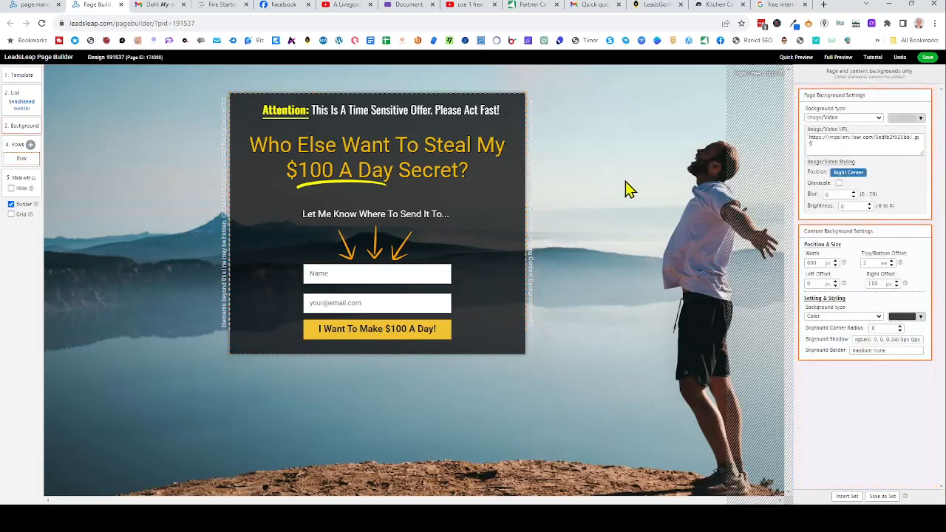
drag(823, 148, 804, 140)
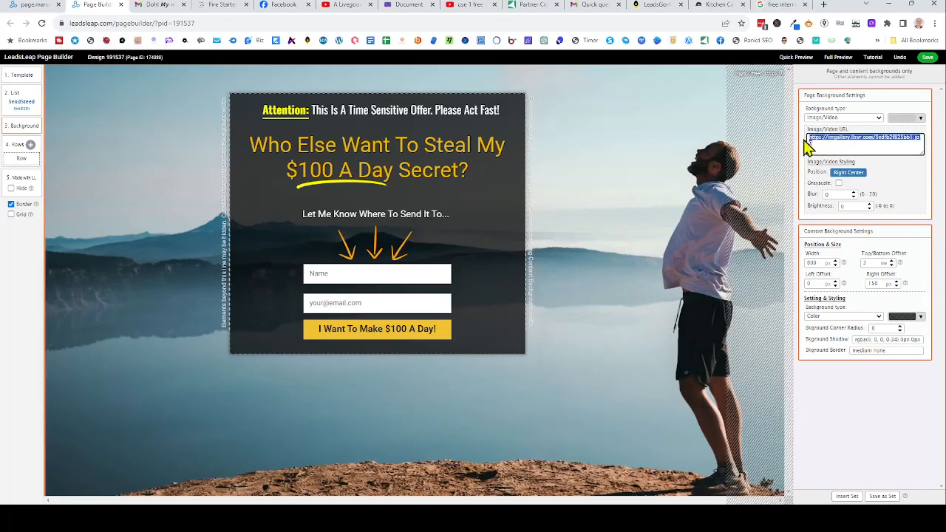
key(BackSpace)
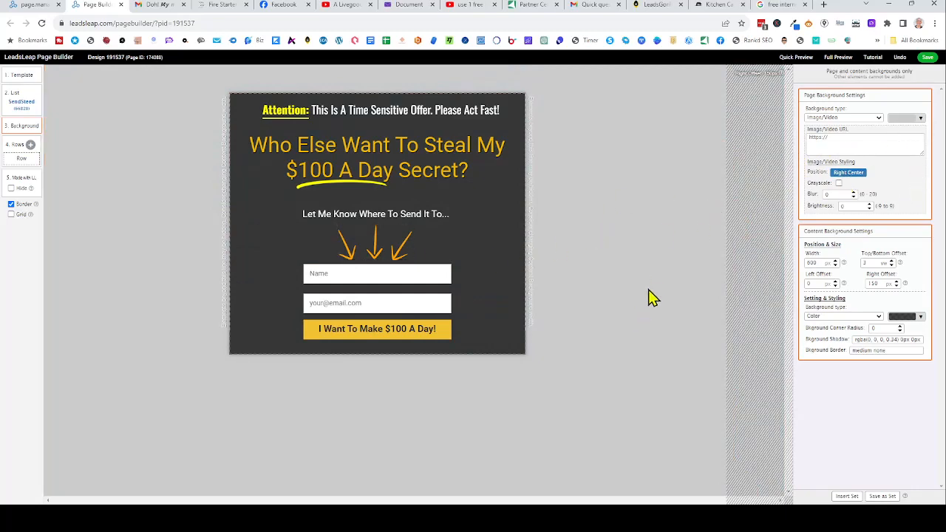
click(920, 120)
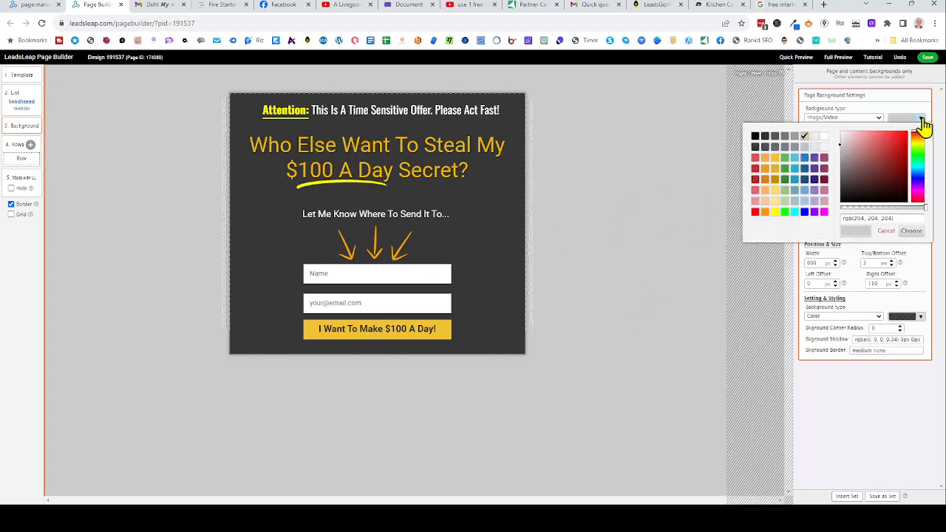
click(754, 137)
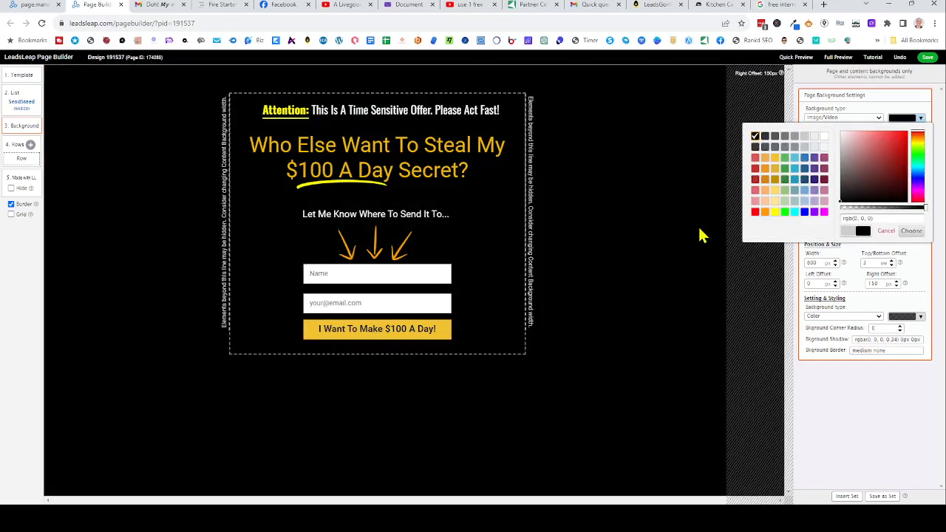
click(755, 179)
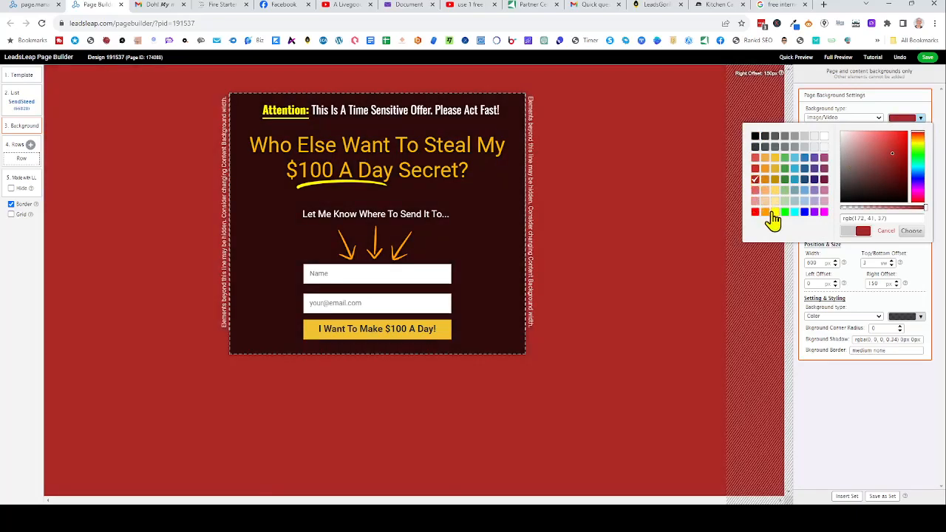
click(775, 212)
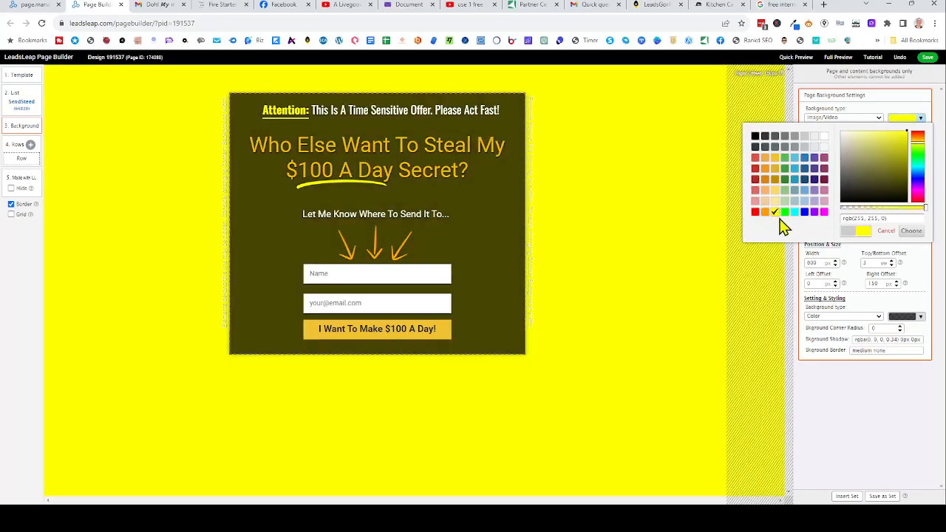
click(754, 136)
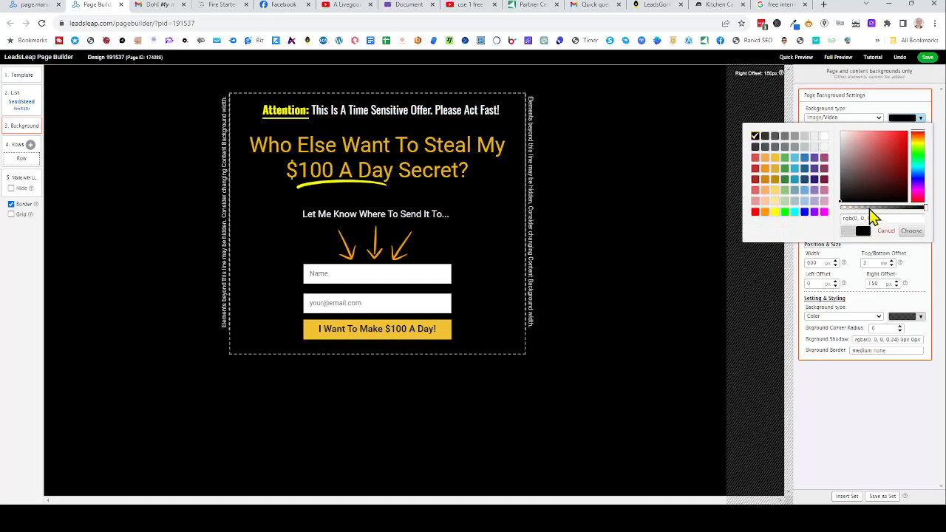
click(919, 120)
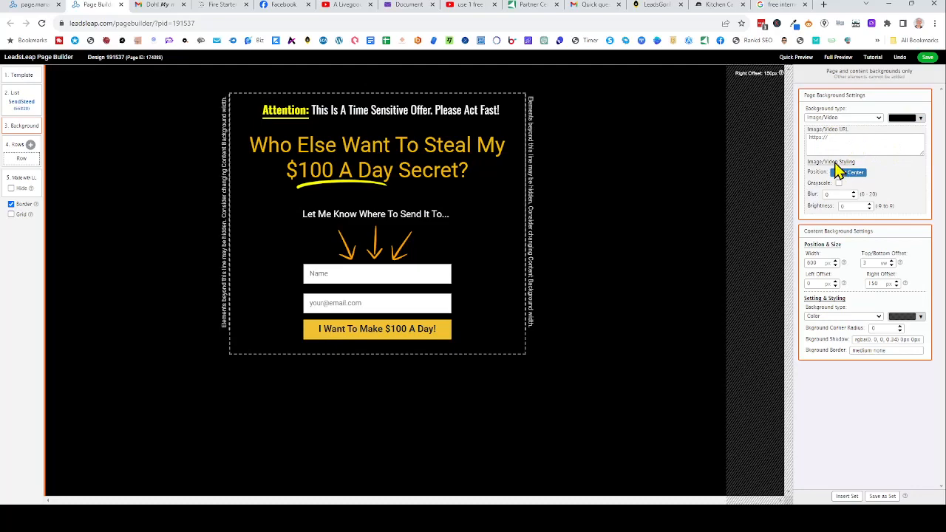
- Choose the blue geometric polygon image from the background gallery
click(850, 144)
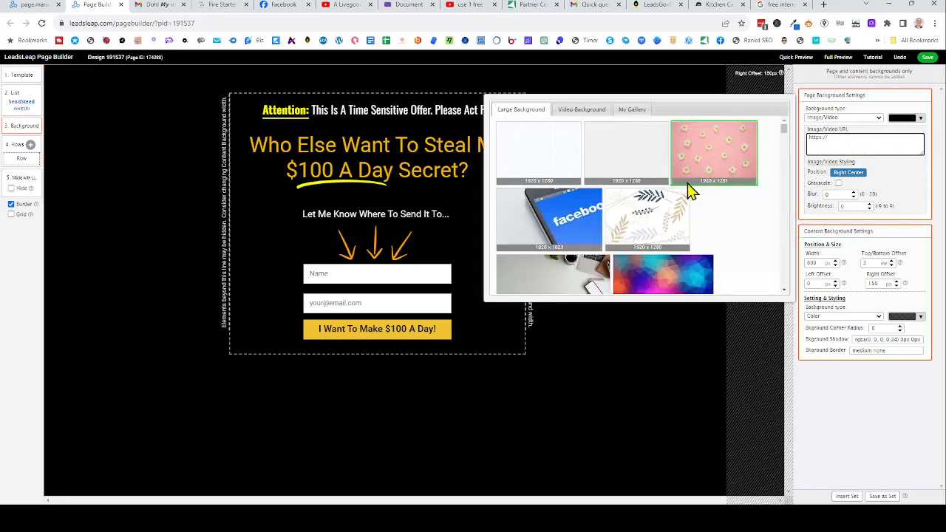
scroll(686, 188, down, 5)
scroll(686, 195, down, 5)
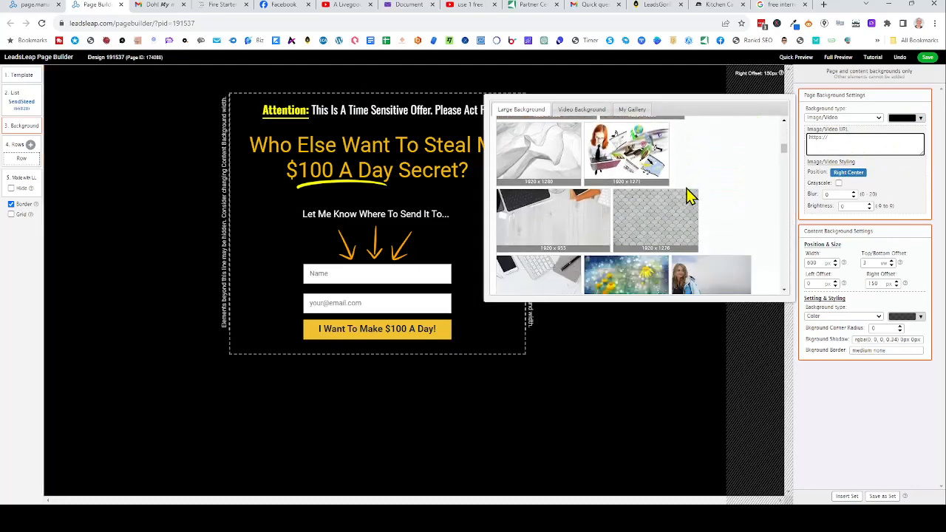
scroll(686, 195, down, 4)
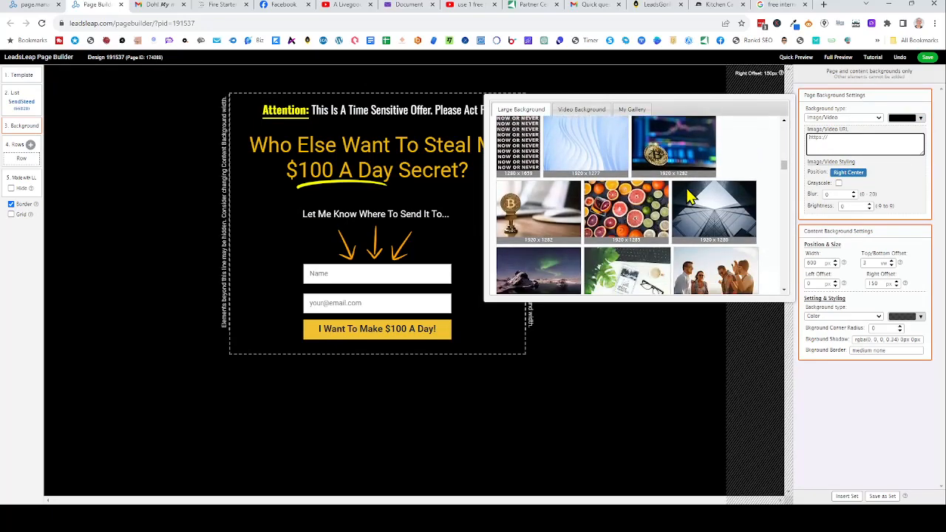
scroll(685, 196, down, 5)
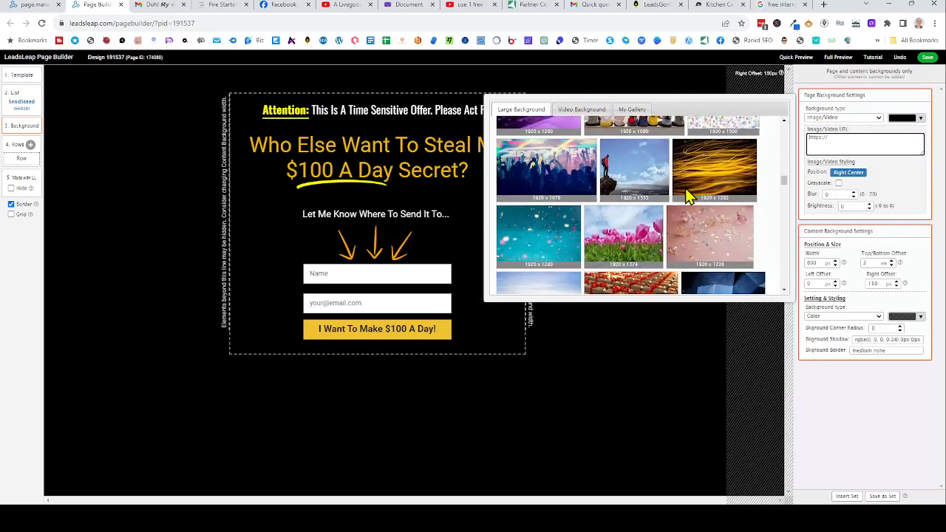
scroll(685, 196, up, 1)
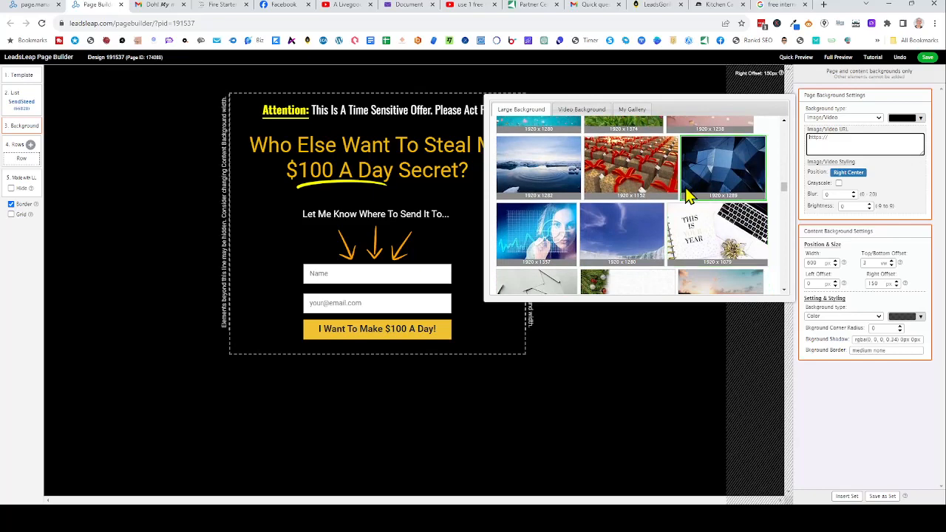
click(724, 157)
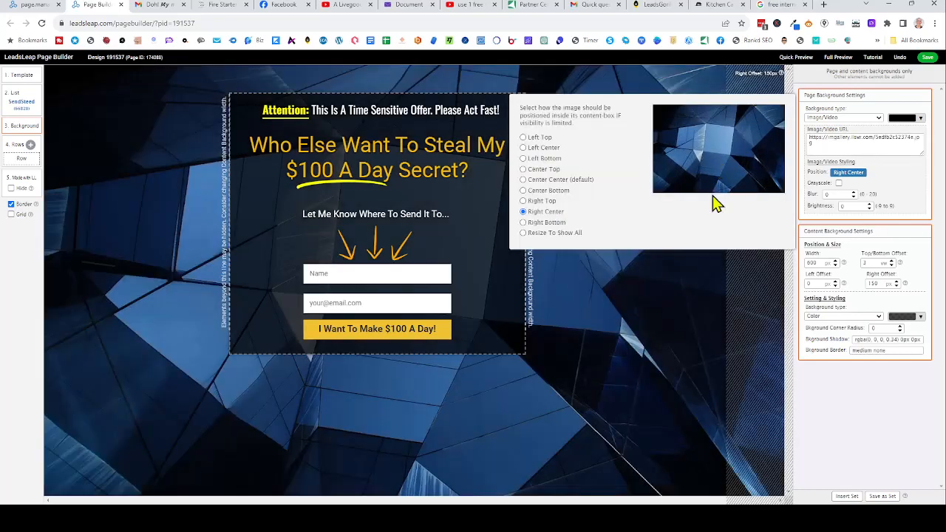
click(913, 185)
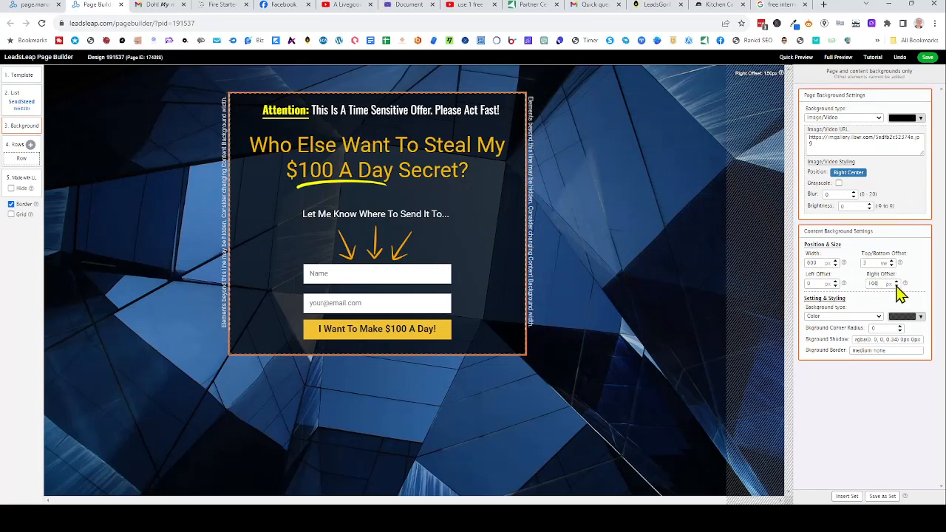
- Set the opt-in box's Right Offset to 0 and Top/Bottom Offset to 8
click(897, 286)
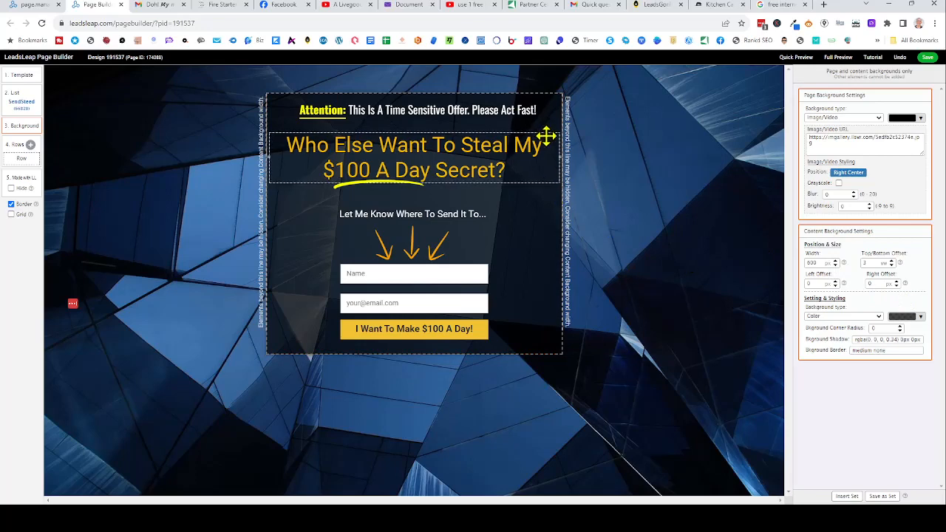
click(892, 261)
click(892, 262)
click(891, 260)
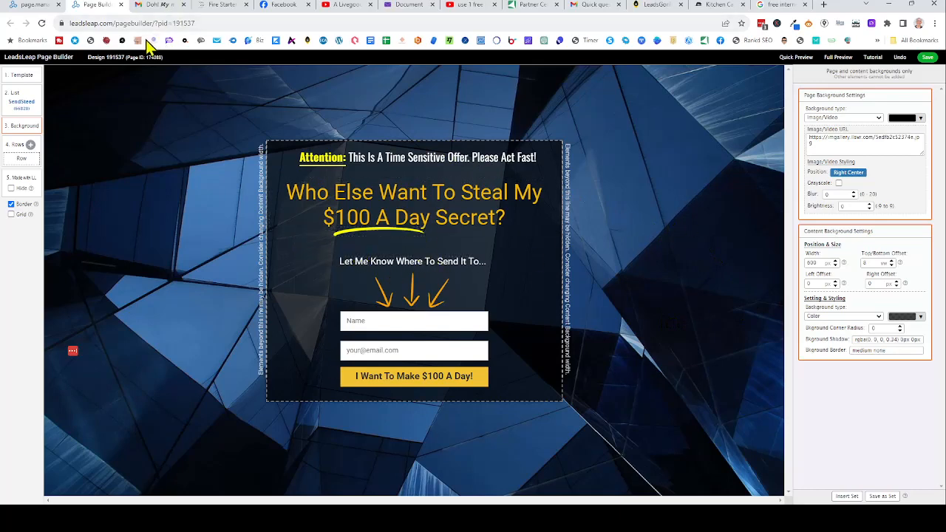
- Save the design and return to the Page Manager
click(928, 59)
click(557, 76)
click(29, 6)
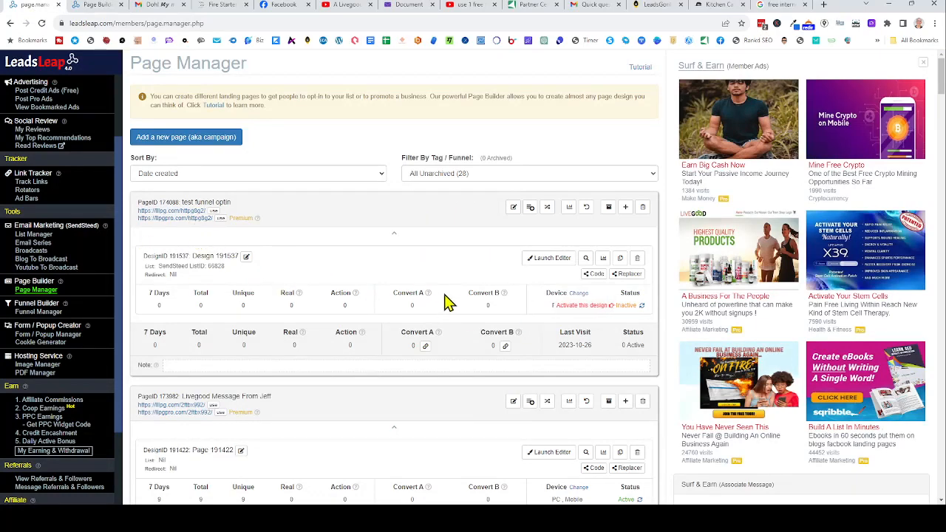
- Activate Design 191537 for PC and mobile and open its llpg.com opt-in page in a new tab
click(627, 307)
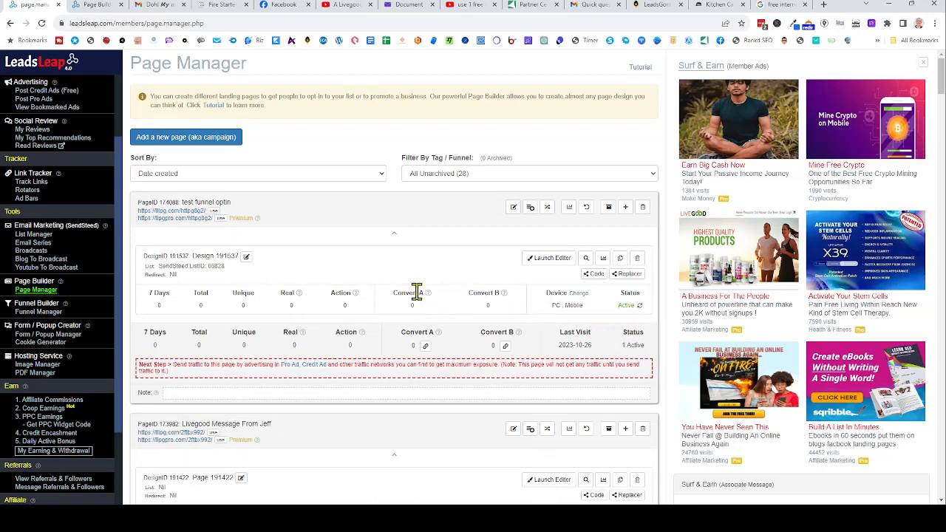
click(189, 213)
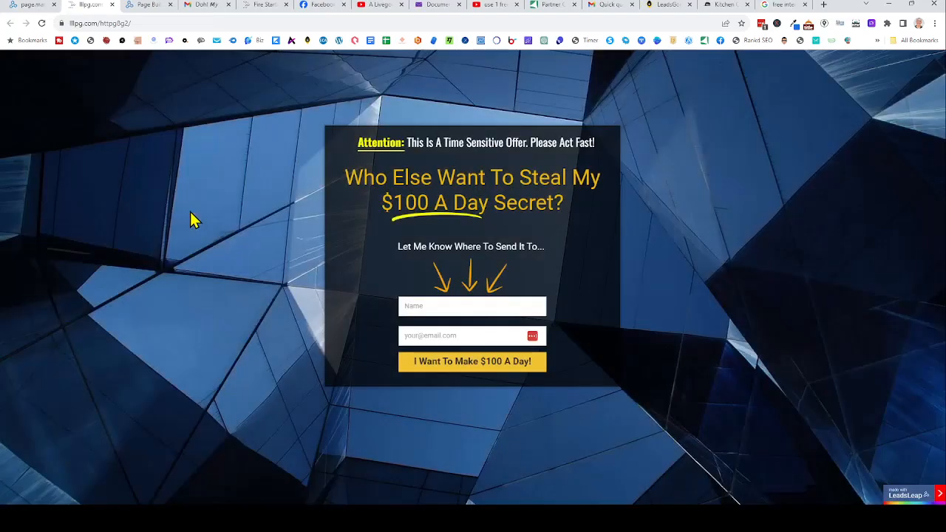
- Append '/FB' to the live opt-in page's web address, then close the llpg.com tab
click(140, 23)
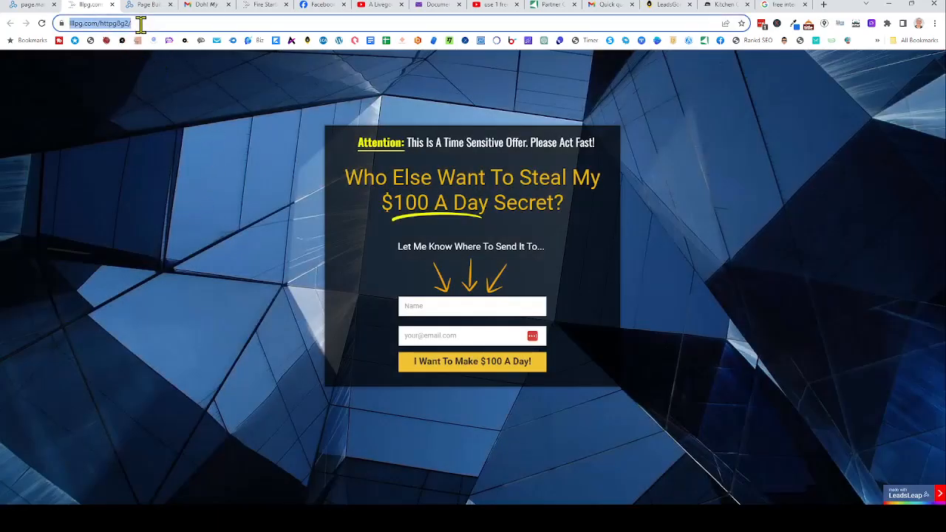
click(142, 24)
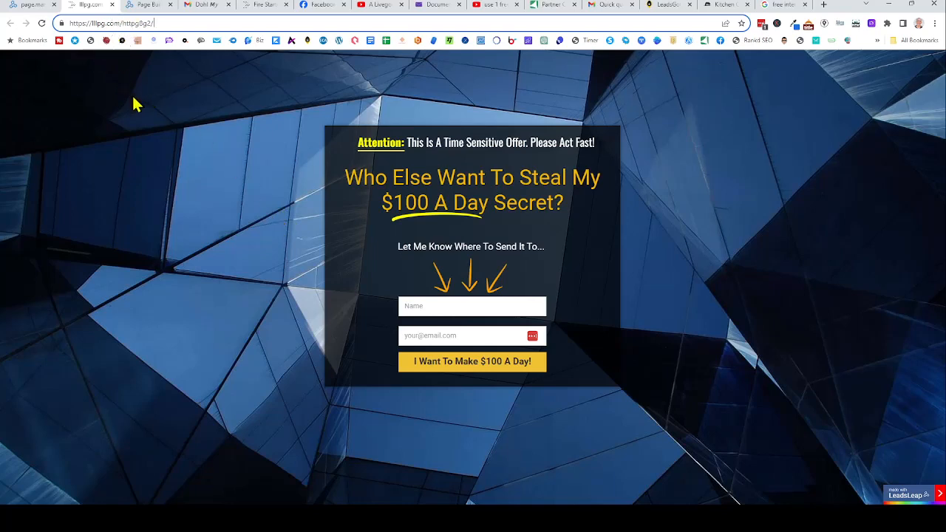
text(FB)
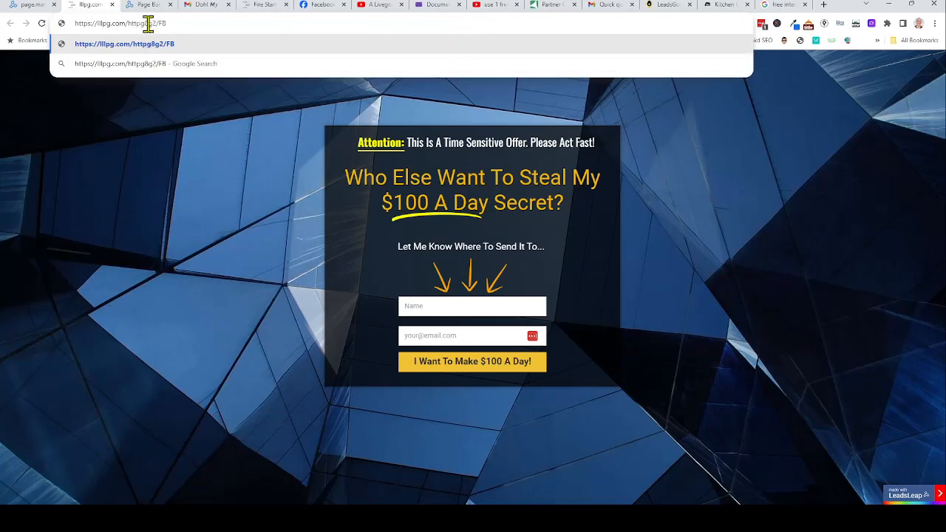
click(112, 6)
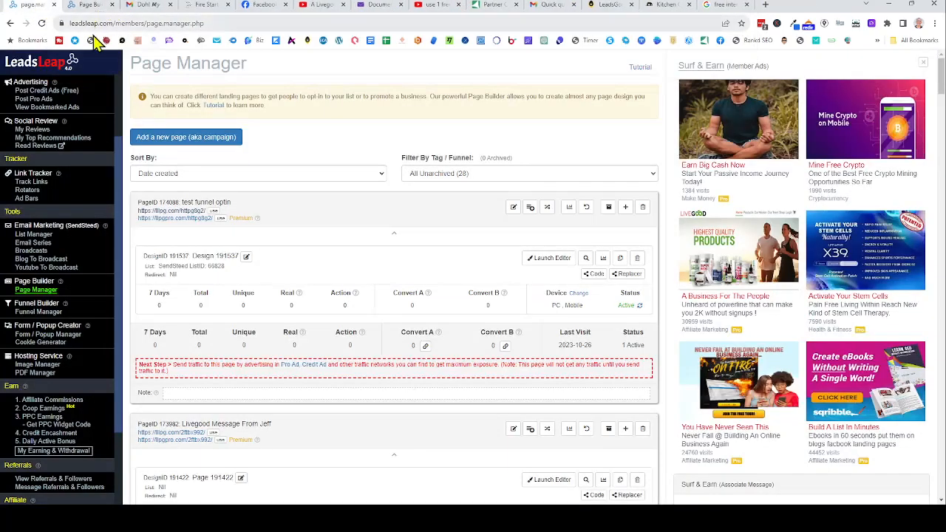
- Copy the page's short link and load lllpg.com/httpg8g2/FB in the browser address bar
click(217, 213)
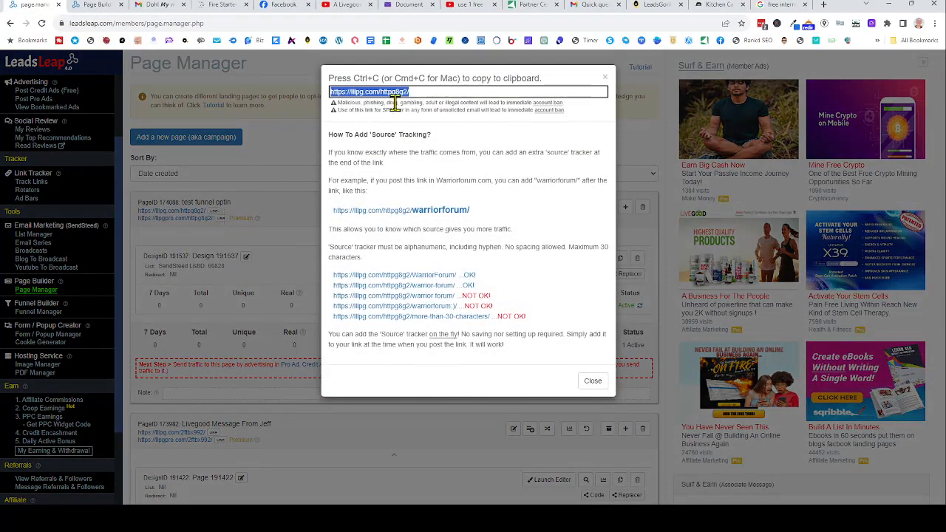
click(431, 94)
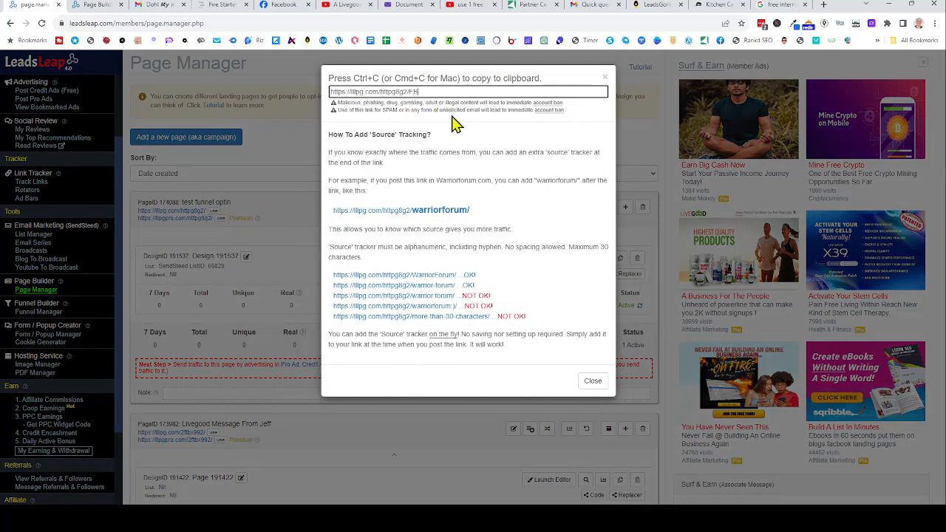
drag(431, 89, 327, 95)
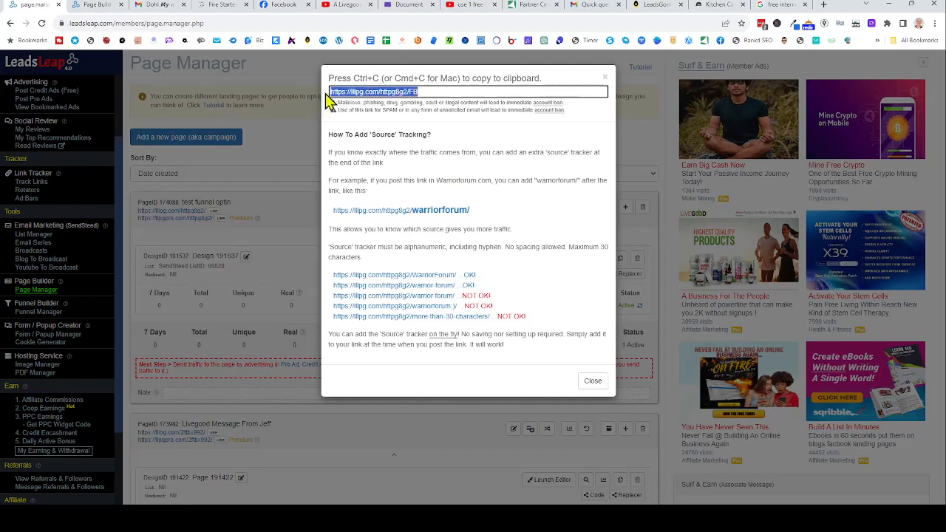
click(96, 5)
drag(226, 30, 66, 27)
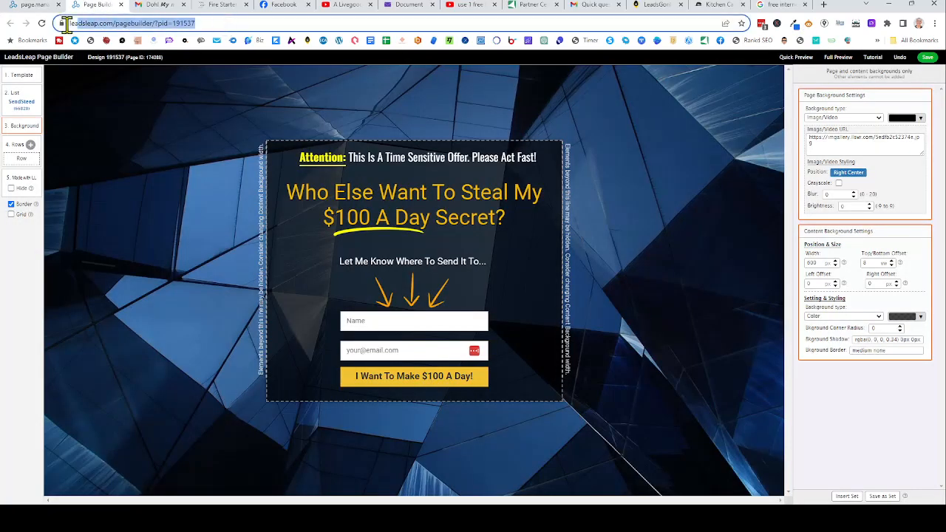
text(https://lllpg.com/httpg8g2/FB)
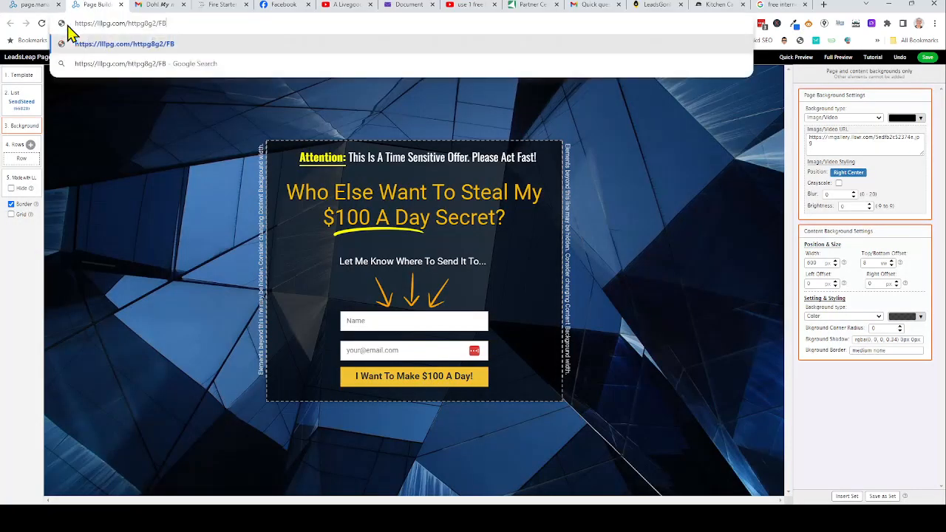
click(139, 44)
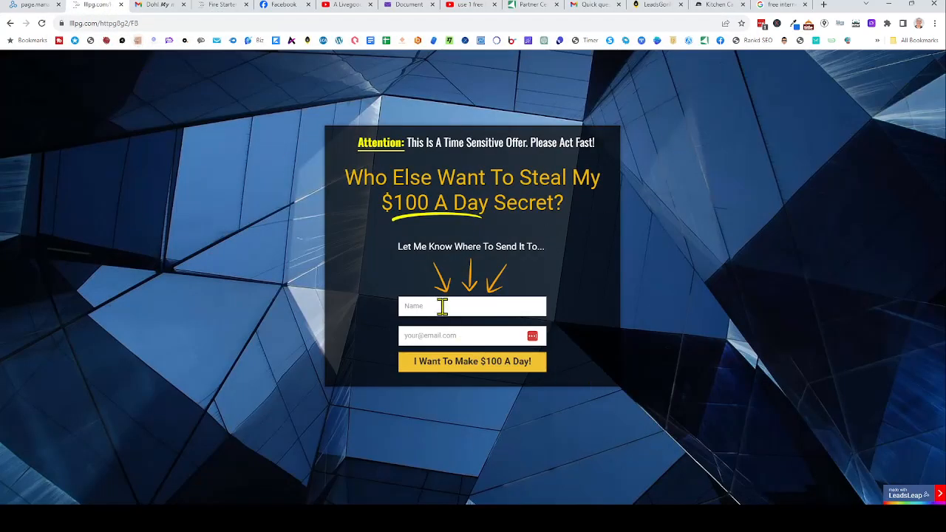
- Submit a test sign-up with a name and email address, then switch to the Gmail inbox
click(443, 306)
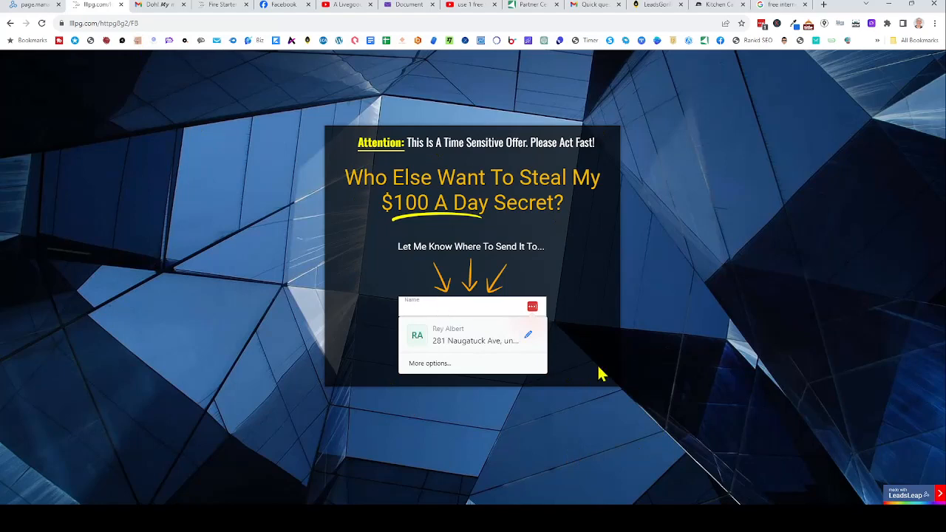
text(Rey)
click(459, 335)
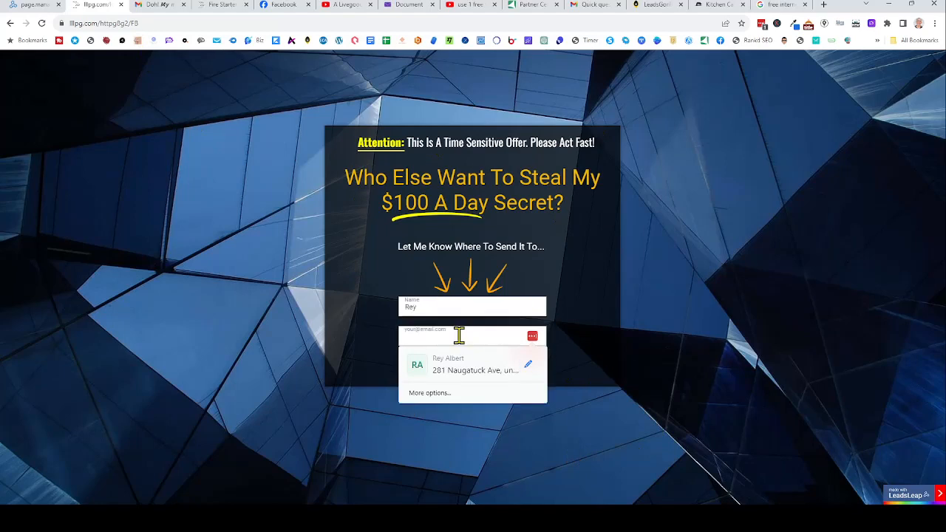
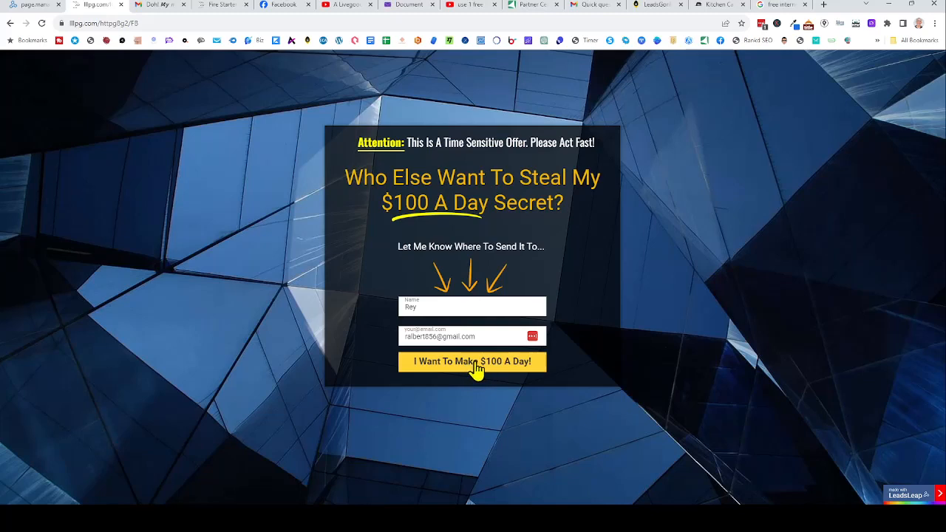
click(476, 369)
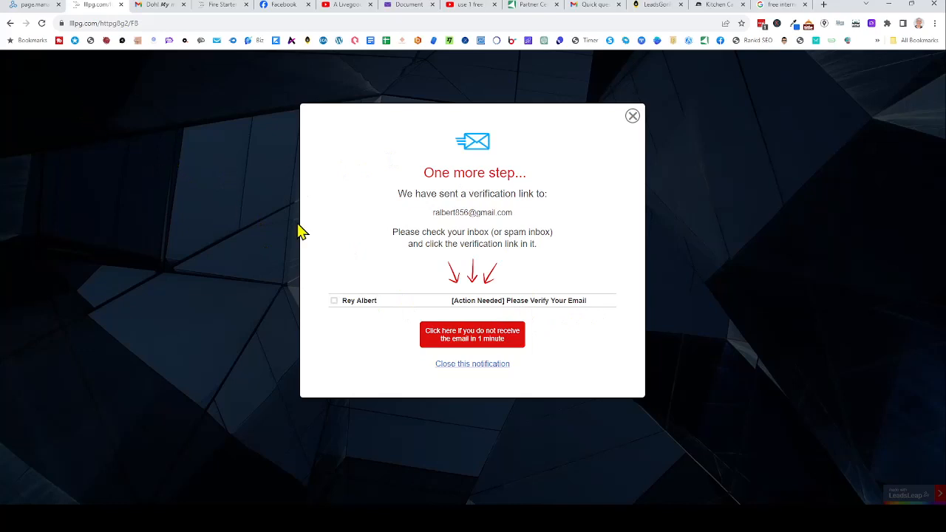
click(156, 6)
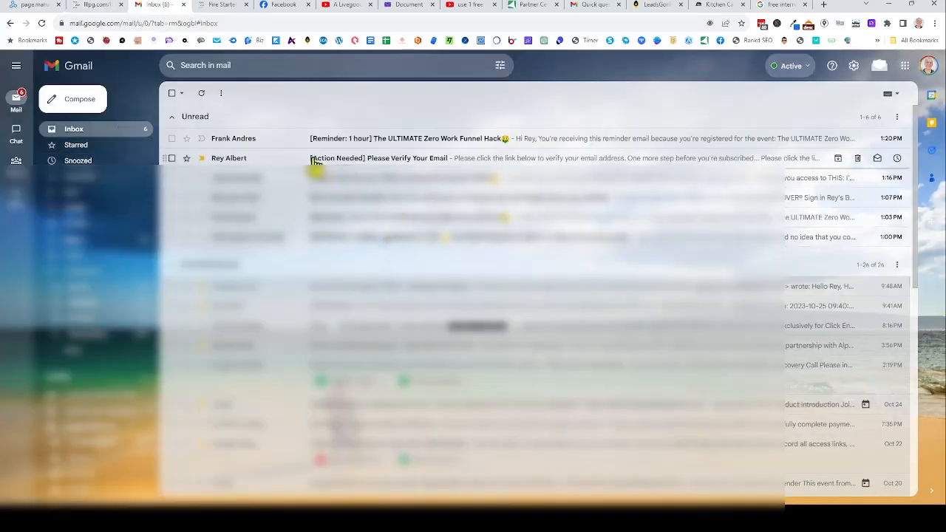
- Open the '[Action Needed] Please Verify Your Email' message and follow its sendsteed.com verification link
click(465, 161)
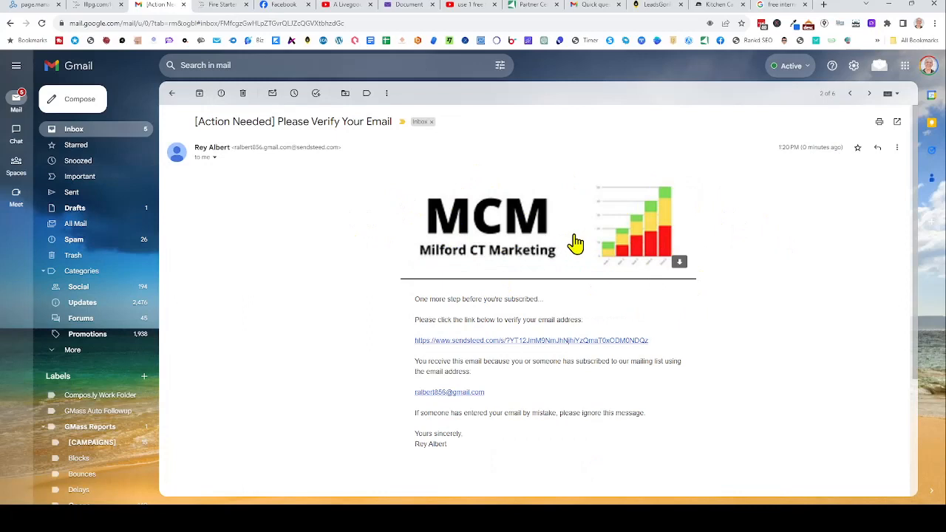
click(545, 342)
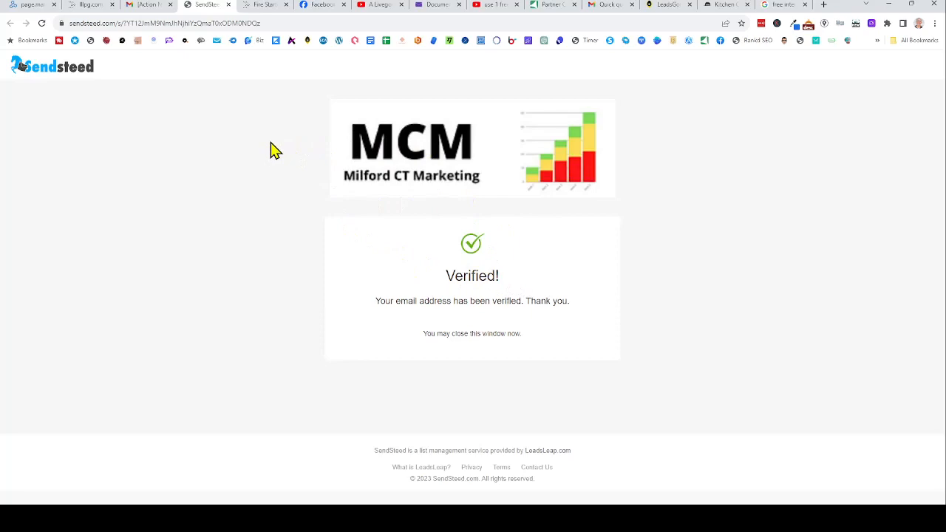
- Open List Manager and view the test list's subscribers, showing 1 Active sign-up via page 191537
click(42, 10)
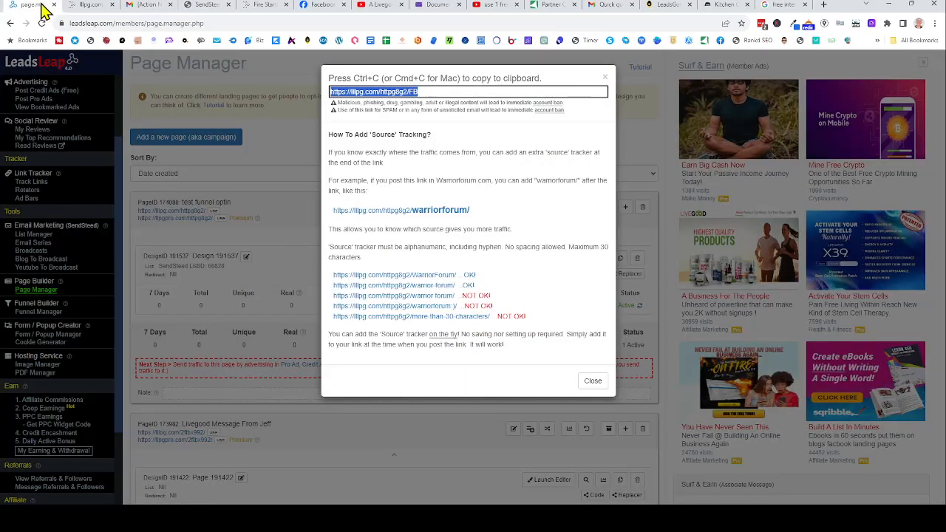
click(100, 260)
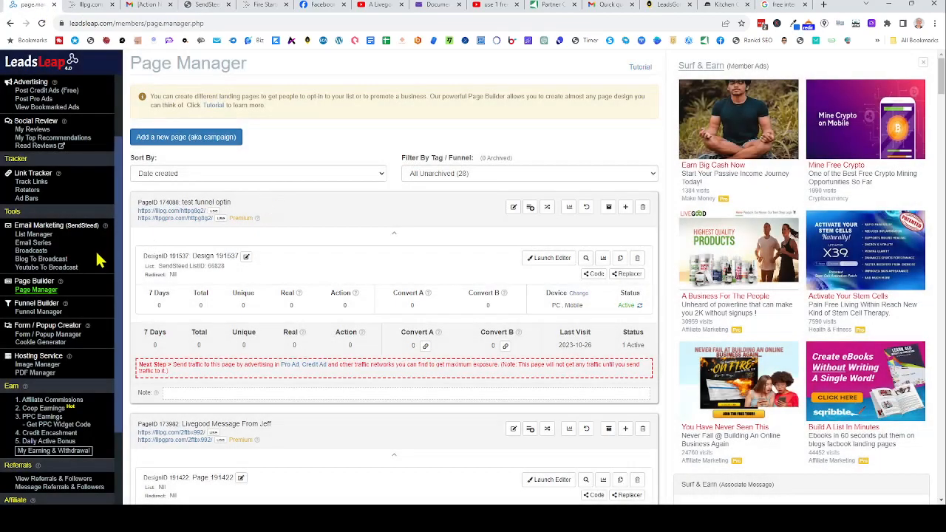
click(37, 235)
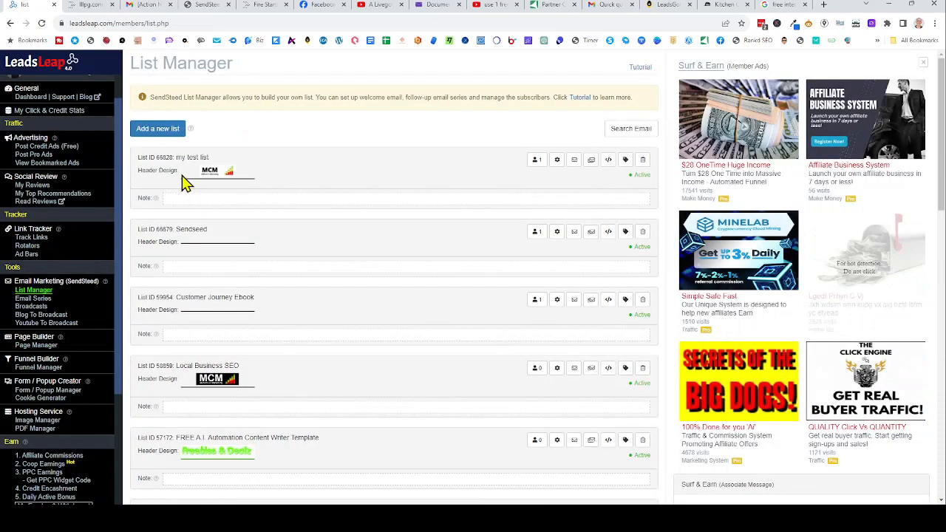
click(537, 161)
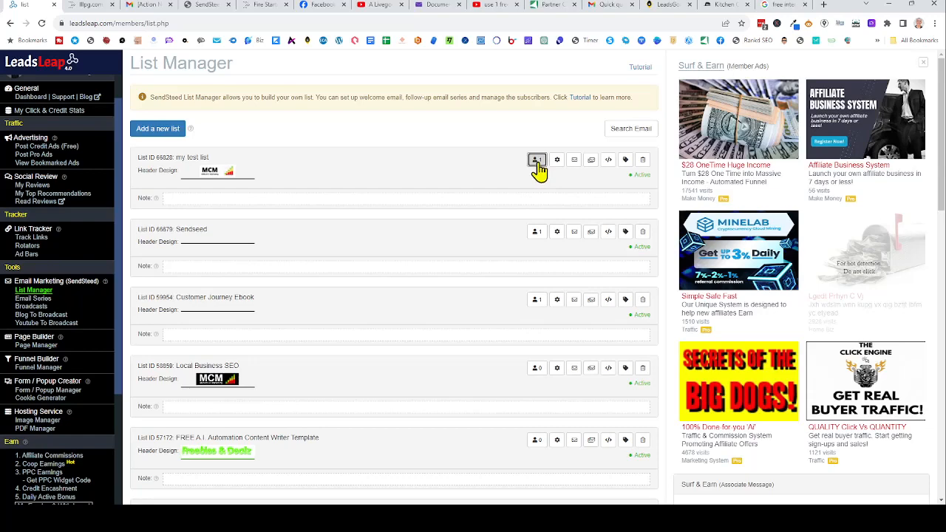
scroll(416, 230, down, 2)
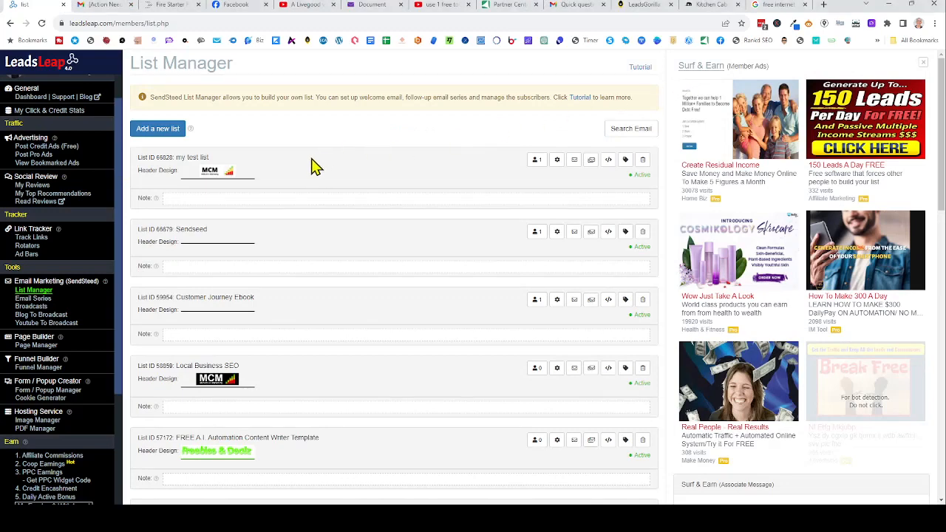
click(557, 161)
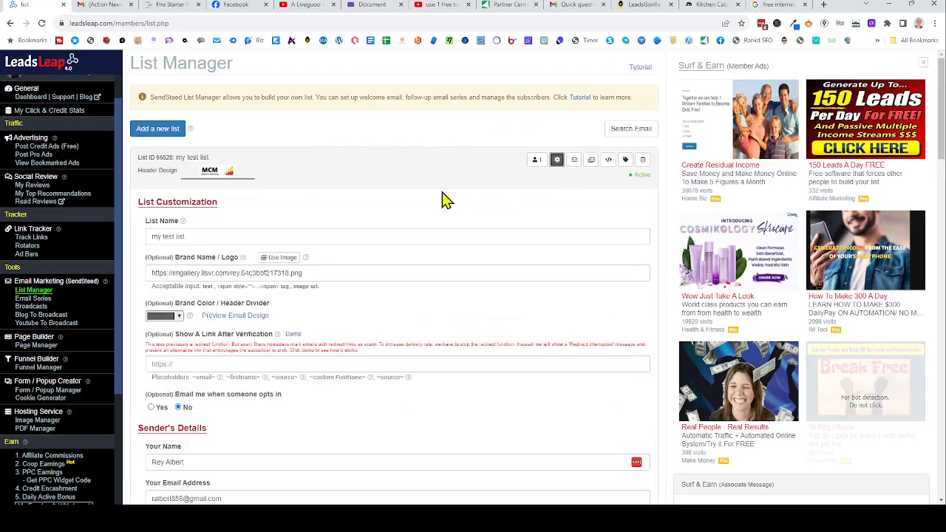
scroll(443, 198, down, 2)
scroll(440, 198, down, 1)
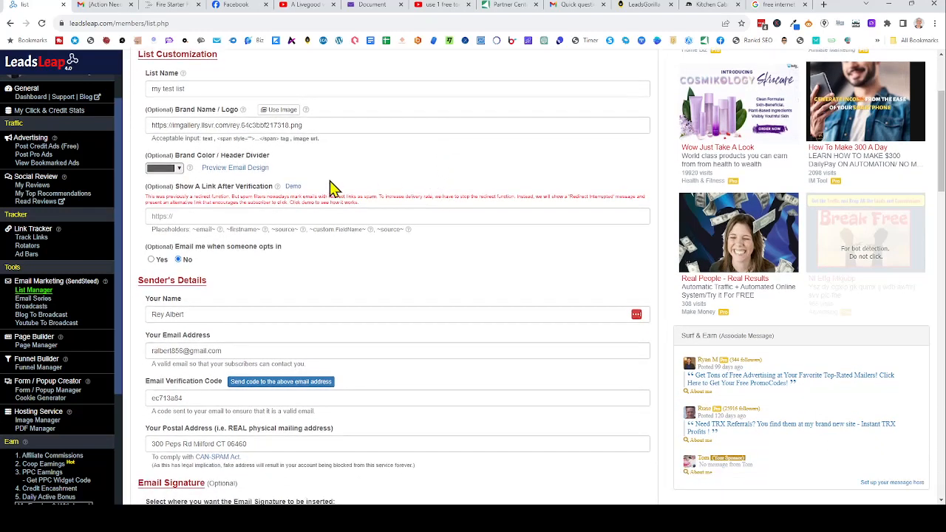
click(190, 217)
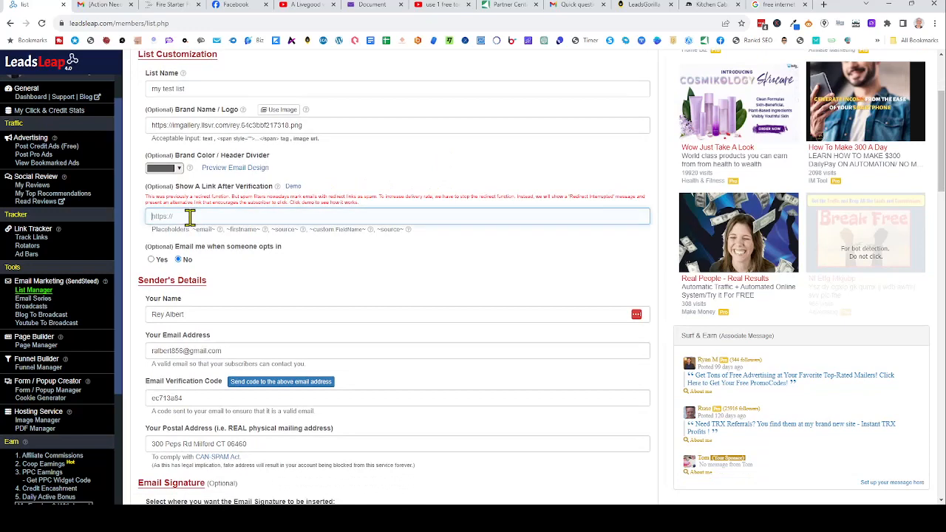
text(https://llpgpro.com/firestarter/)
scroll(431, 207, down, 3)
scroll(433, 214, down, 1)
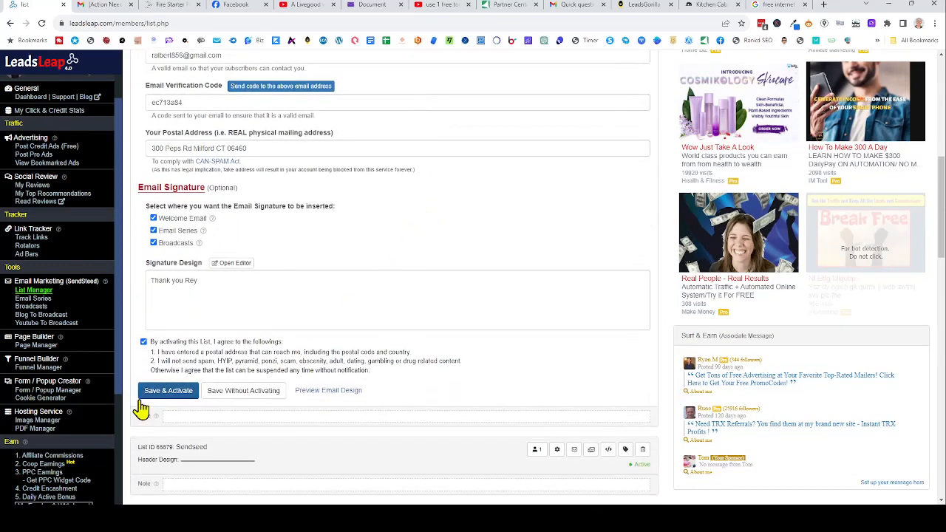
click(168, 392)
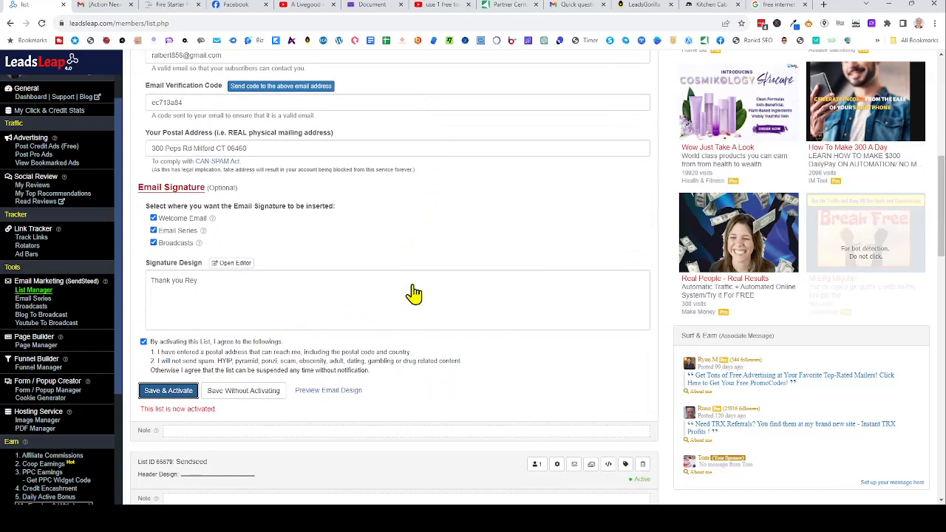
scroll(414, 293, up, 6)
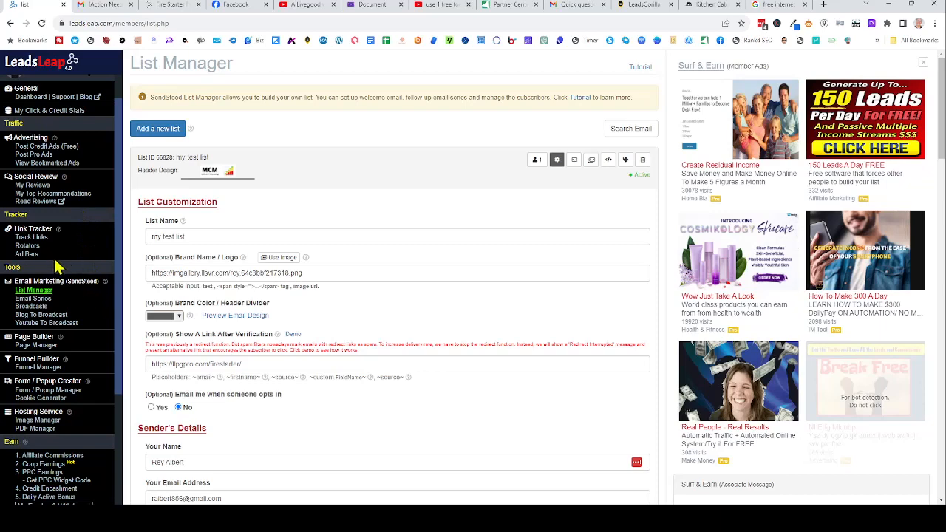
click(34, 346)
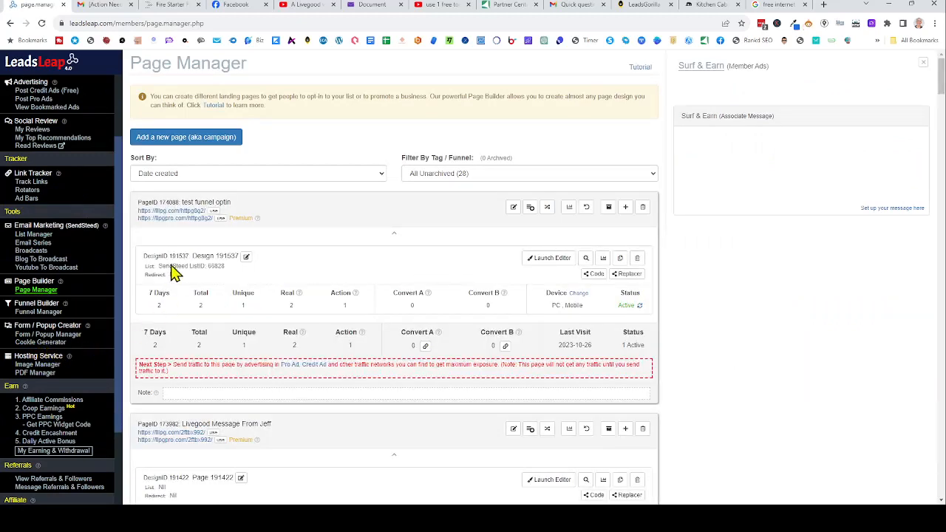
- Submit a second sign-up with another email, close the verification notice, and switch to the second Gmail inbox
click(175, 211)
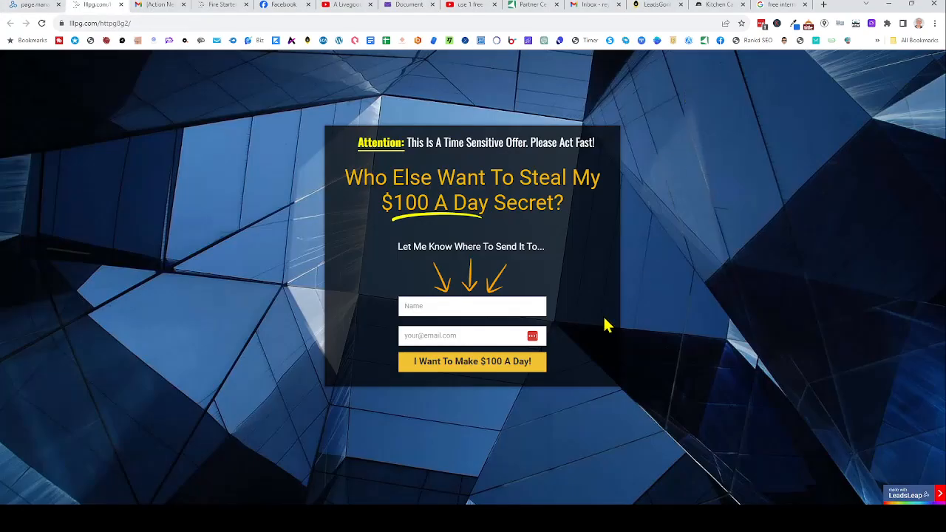
click(440, 305)
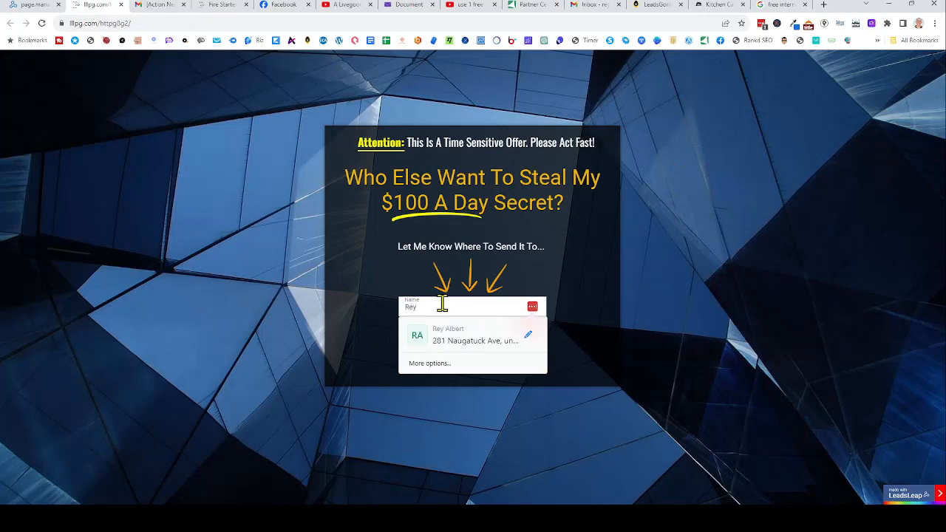
click(362, 305)
click(427, 337)
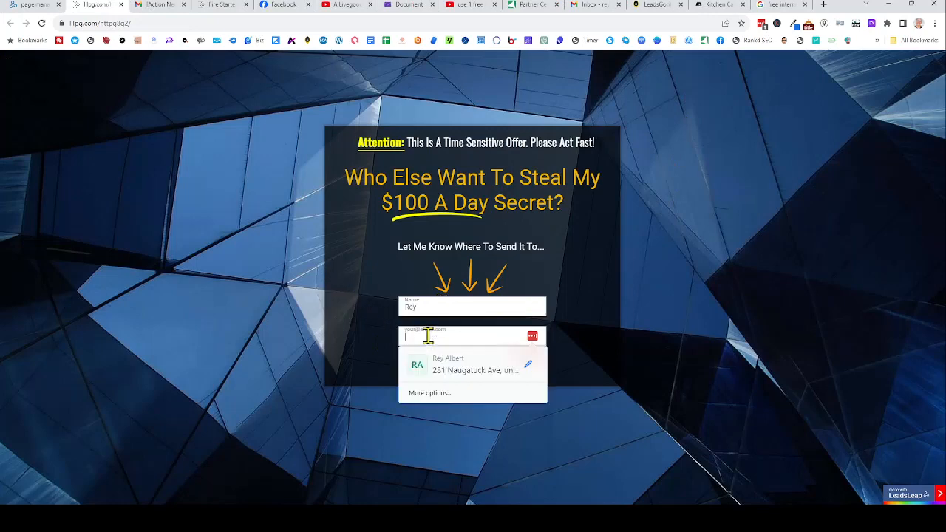
click(475, 362)
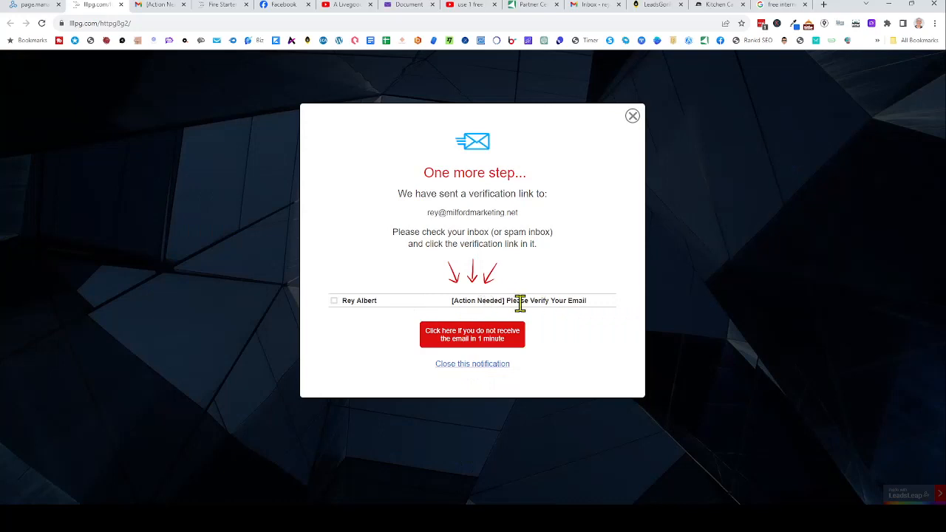
click(473, 364)
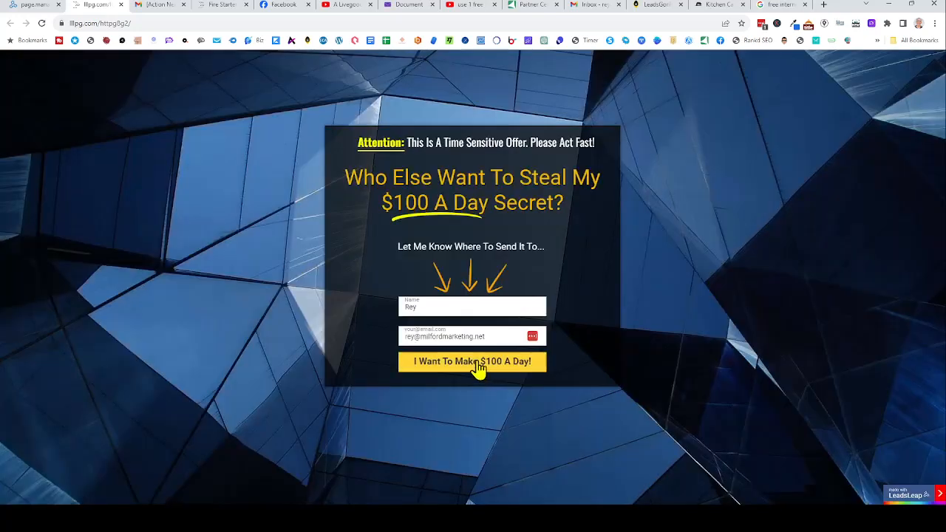
click(599, 6)
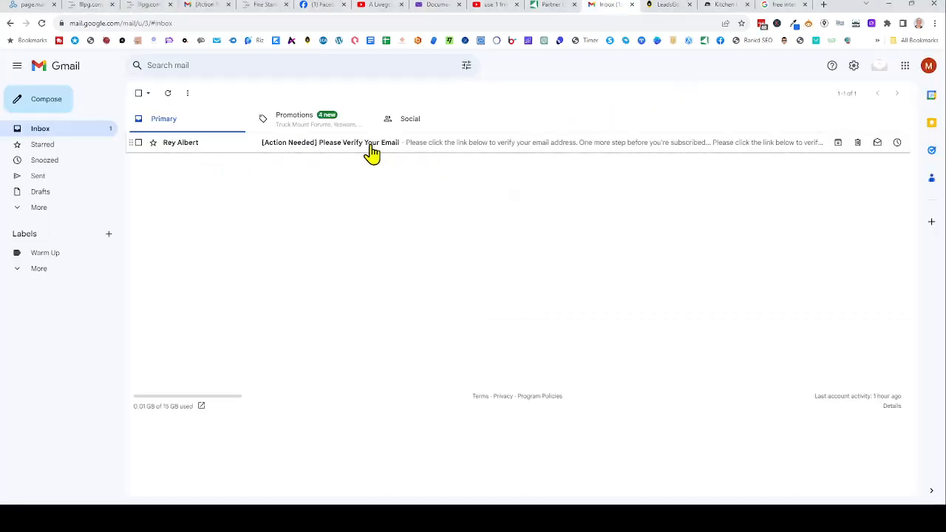
- Open the second '[Action Needed] Please Verify Your Email' message and follow its sendsteed.com verification link
click(469, 145)
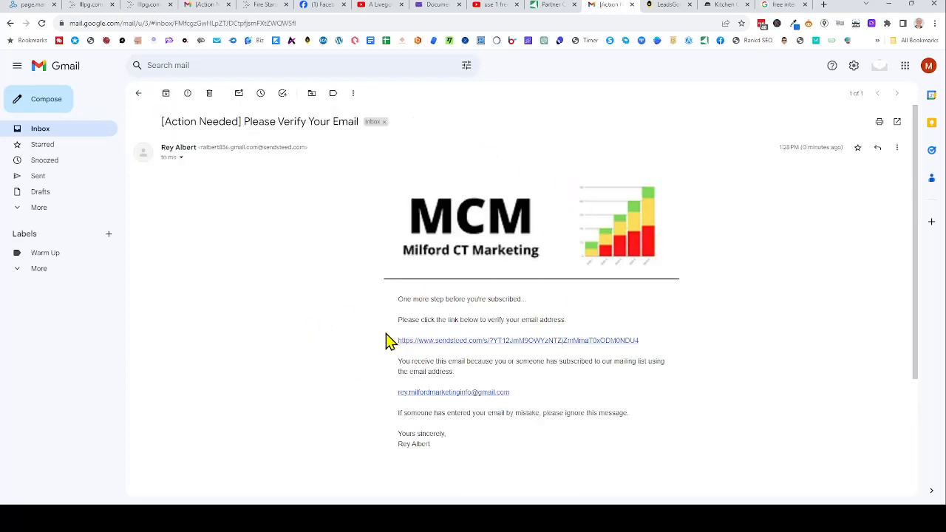
click(476, 341)
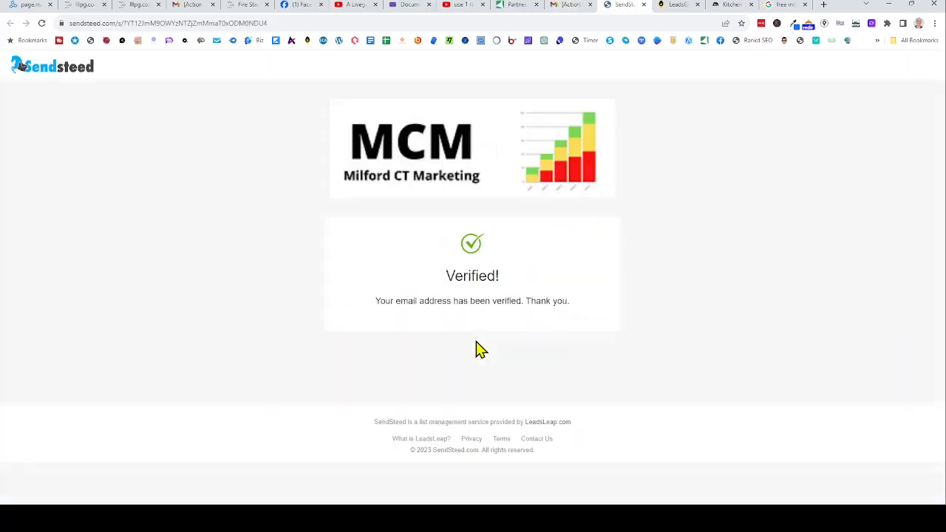